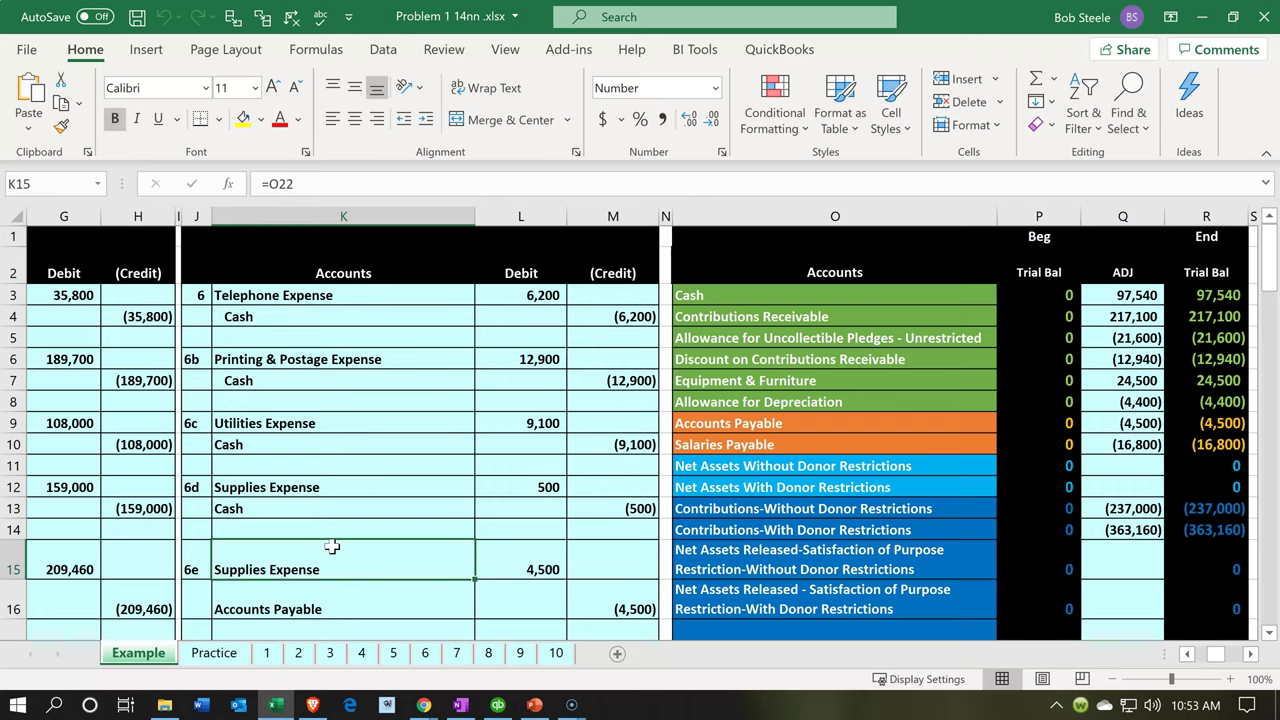
Step: Examine the source data in columns B and C and the journal entries beside it, including the rent expense entry in F3:H4
key("Left")
key("Left")
key("Left")
key("Left")
key("Left")
key("Left")
key("Left")
key("Left")
key("Left")
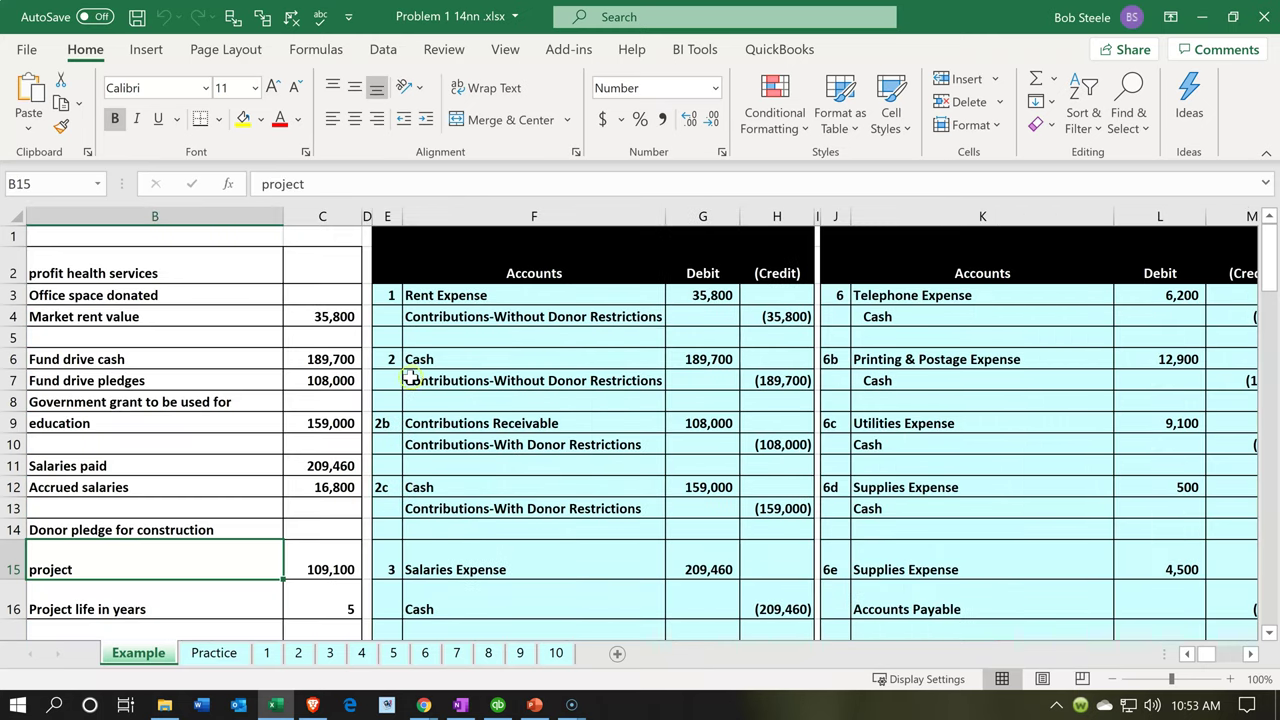
left_click(409, 378)
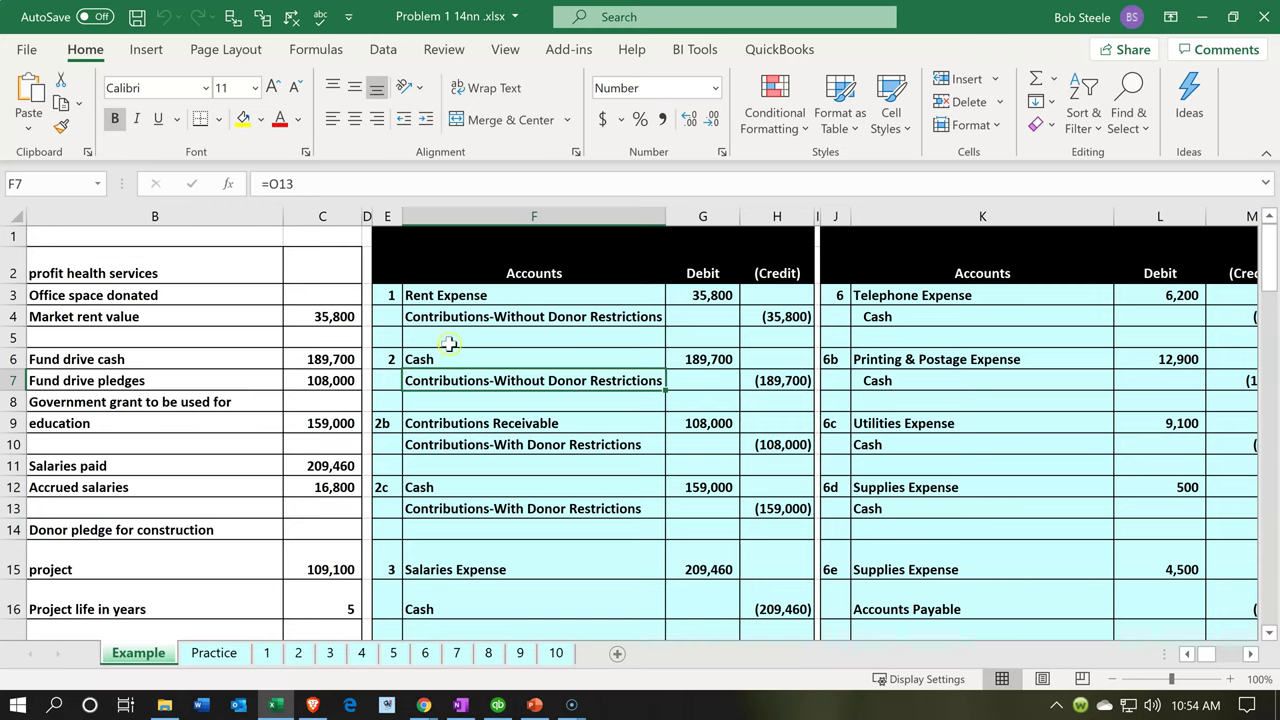
left_click(521, 302)
left_click_drag(521, 302, 747, 316)
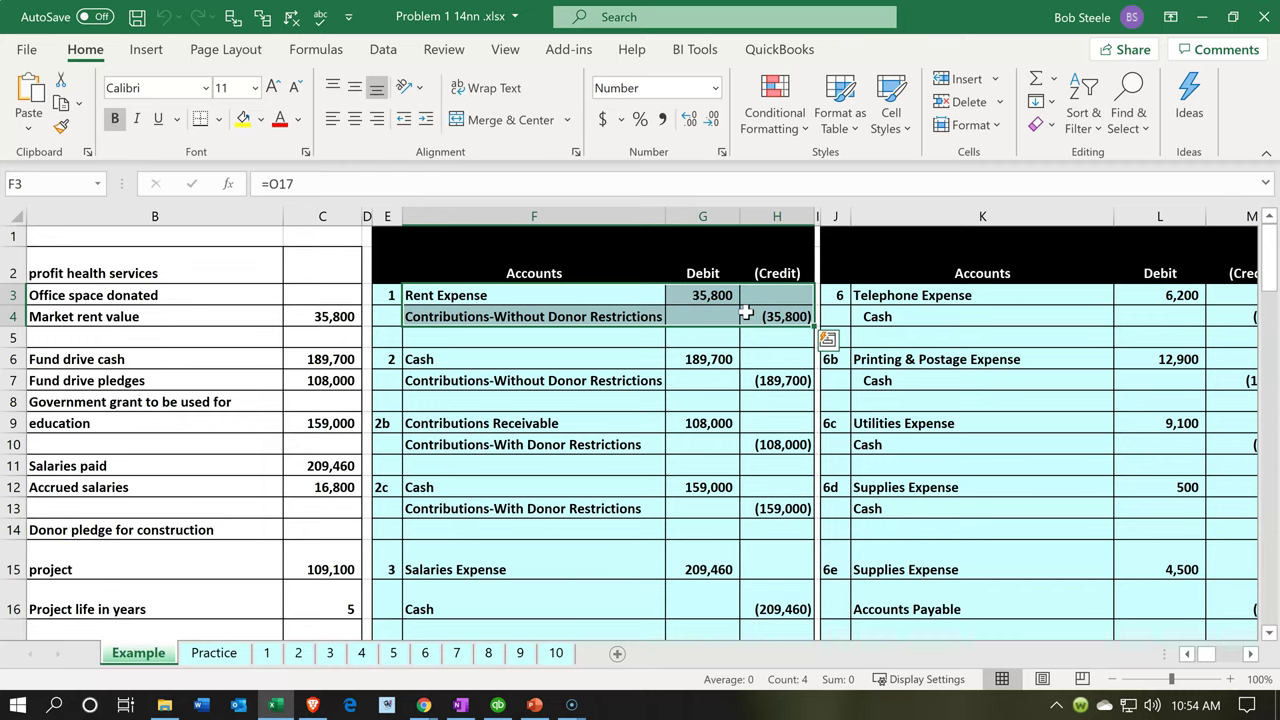
Step: Examine the trial balance beside the journal entries, including the ending balance of Equipment & Furniture
key("Right")
key("Right")
key("Right")
key("Right")
key("Right")
key("Right")
key("Right")
key("Right")
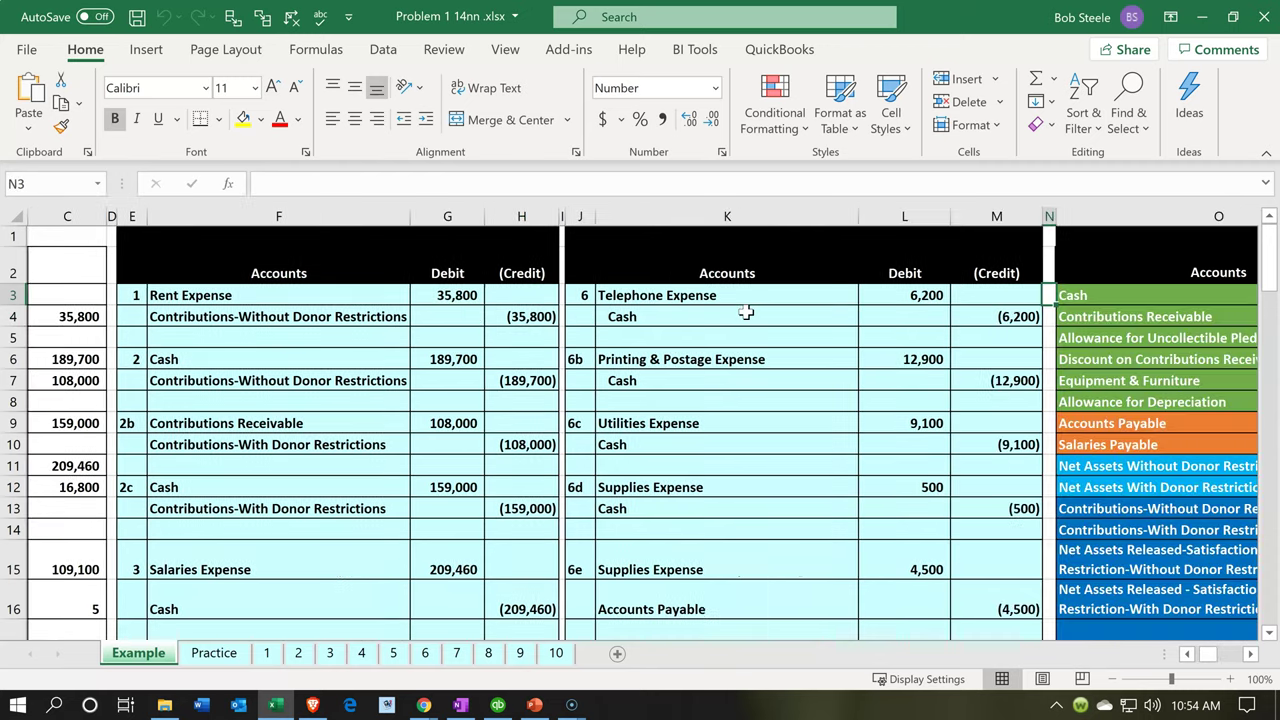
key("Right")
key("Right")
key("Right")
key("Right")
key("Right")
key("Right")
key("Right")
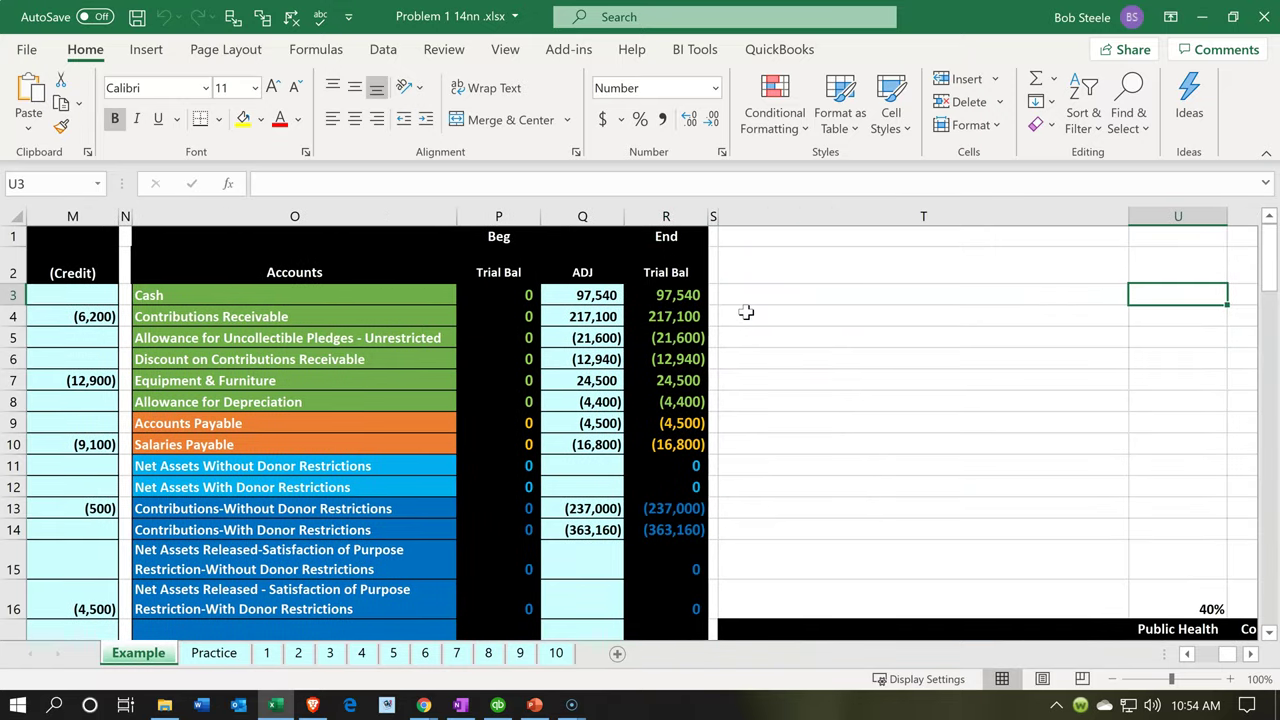
left_click(668, 383)
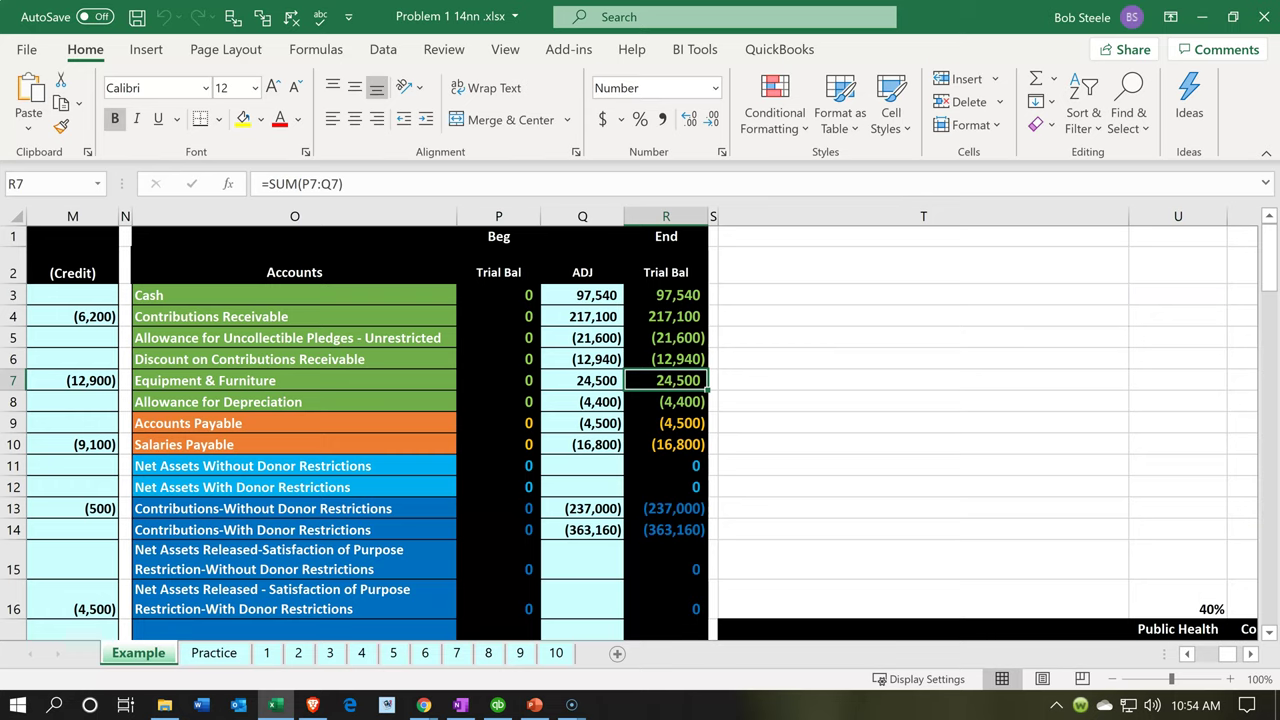
Step: Switch to QuickBooks Online and look over the available new transaction forms, such as Check and Sales receipt
left_click(275, 705)
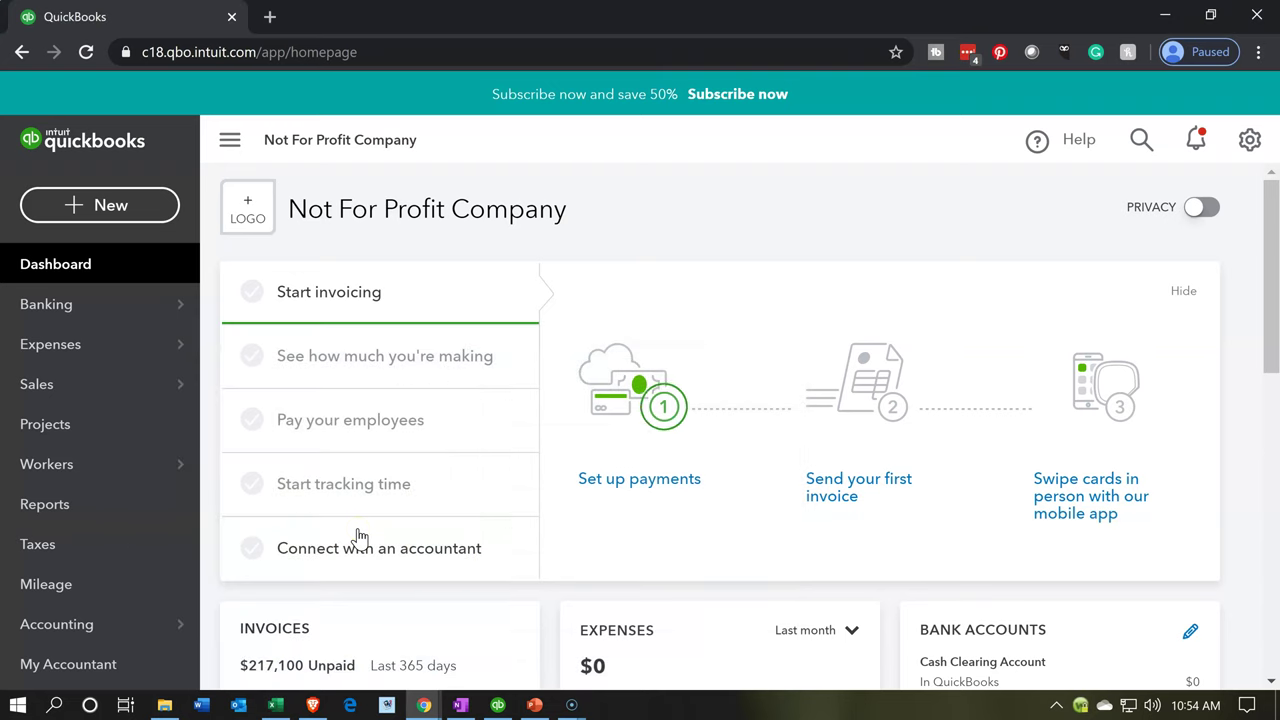
left_click(173, 203)
left_click(142, 207)
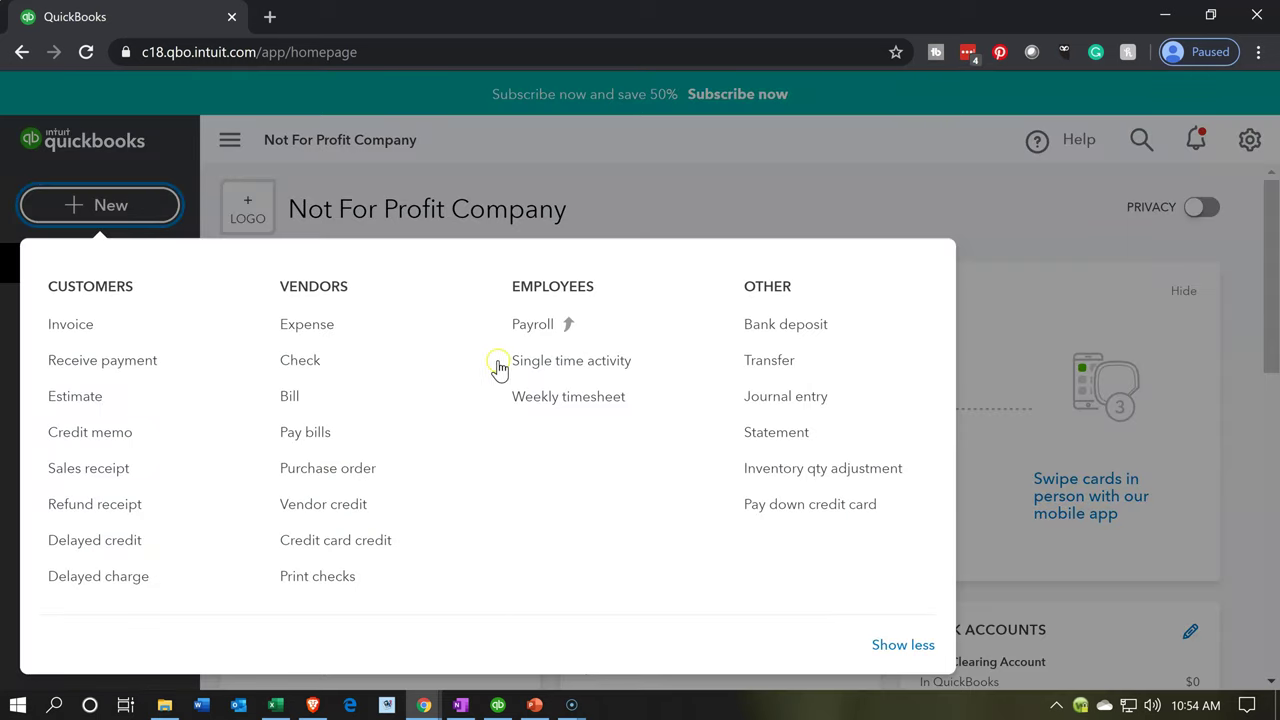
left_click(347, 361)
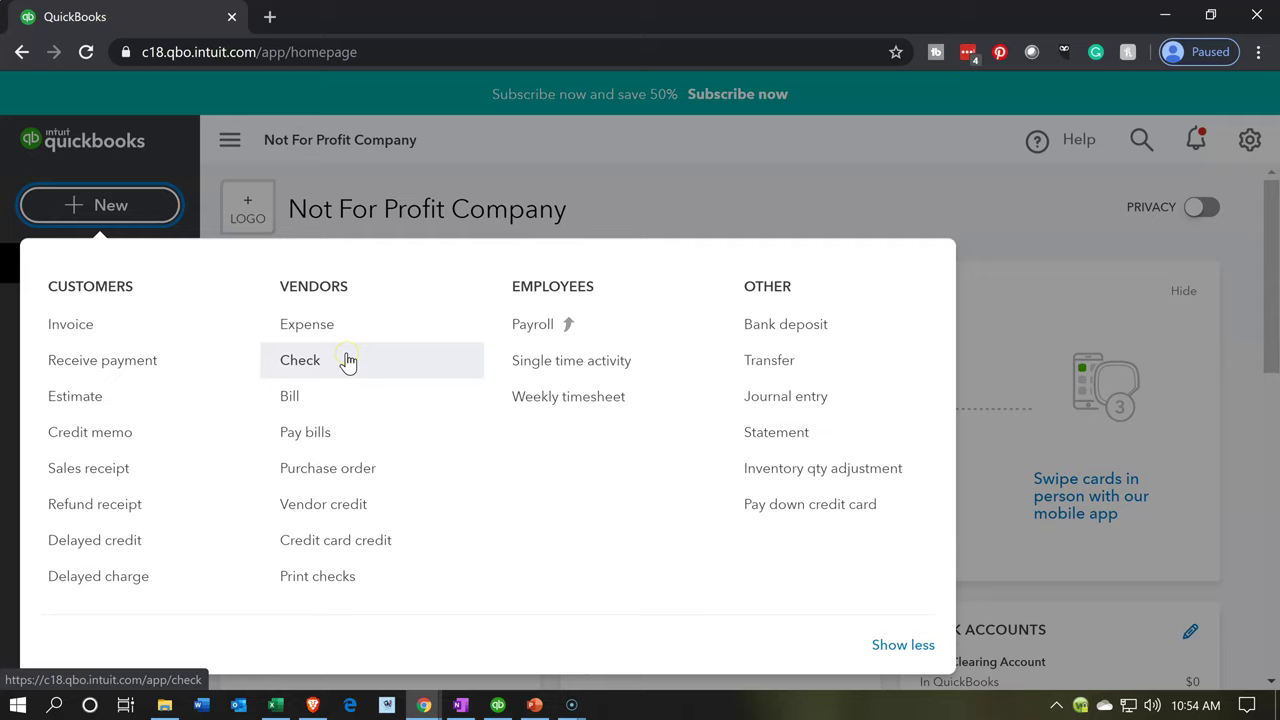
left_click(163, 463)
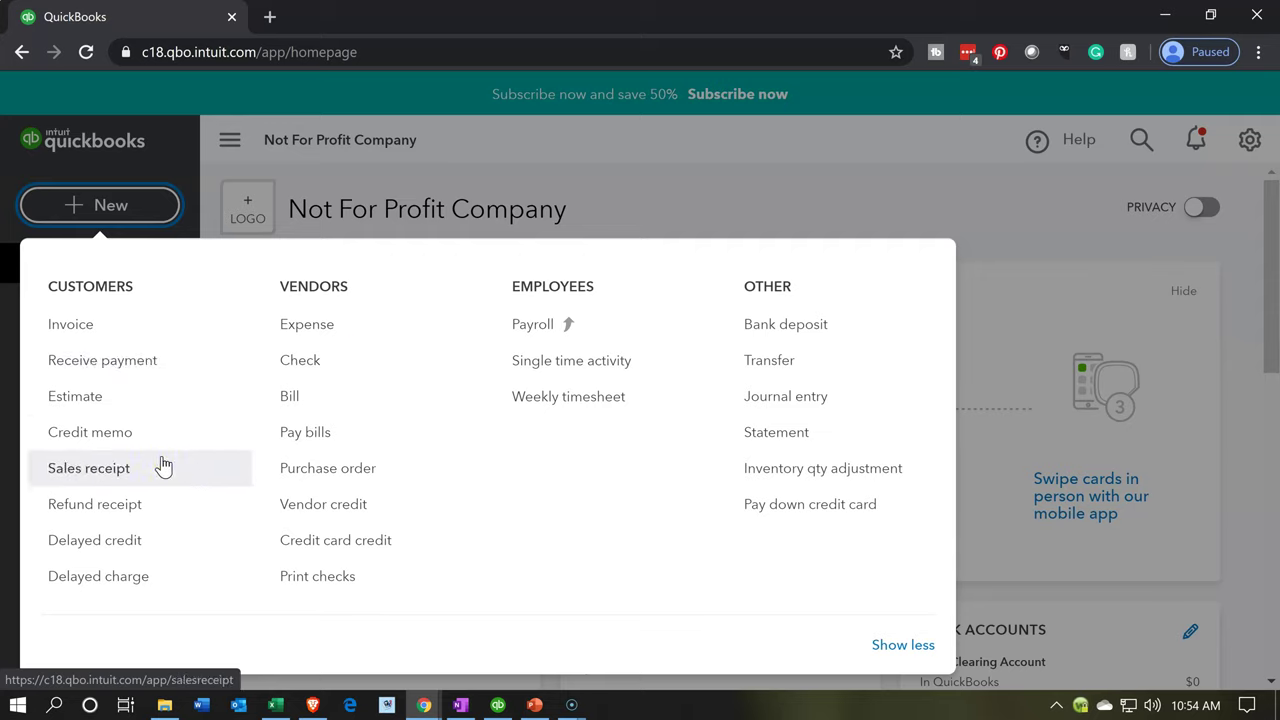
left_click(624, 160)
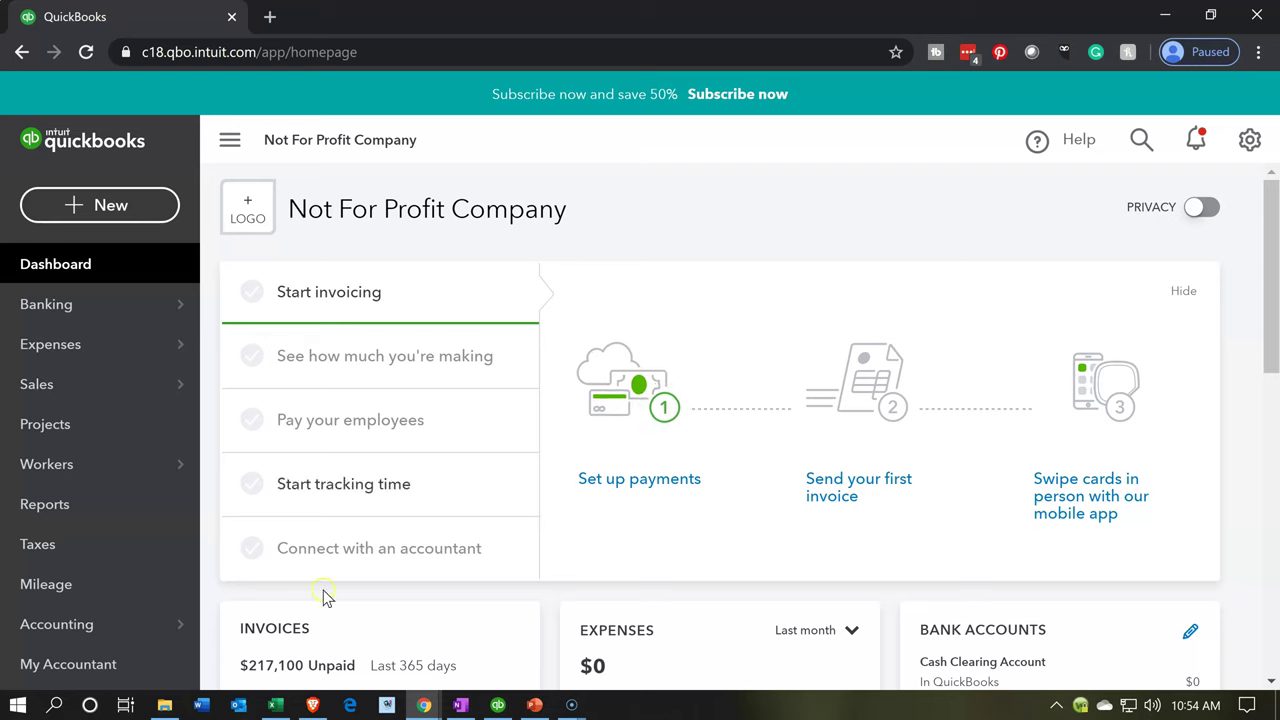
Step: Switch back to the Excel workbook and examine the Statement of Financial Position beside the second trial balance
left_click(278, 705)
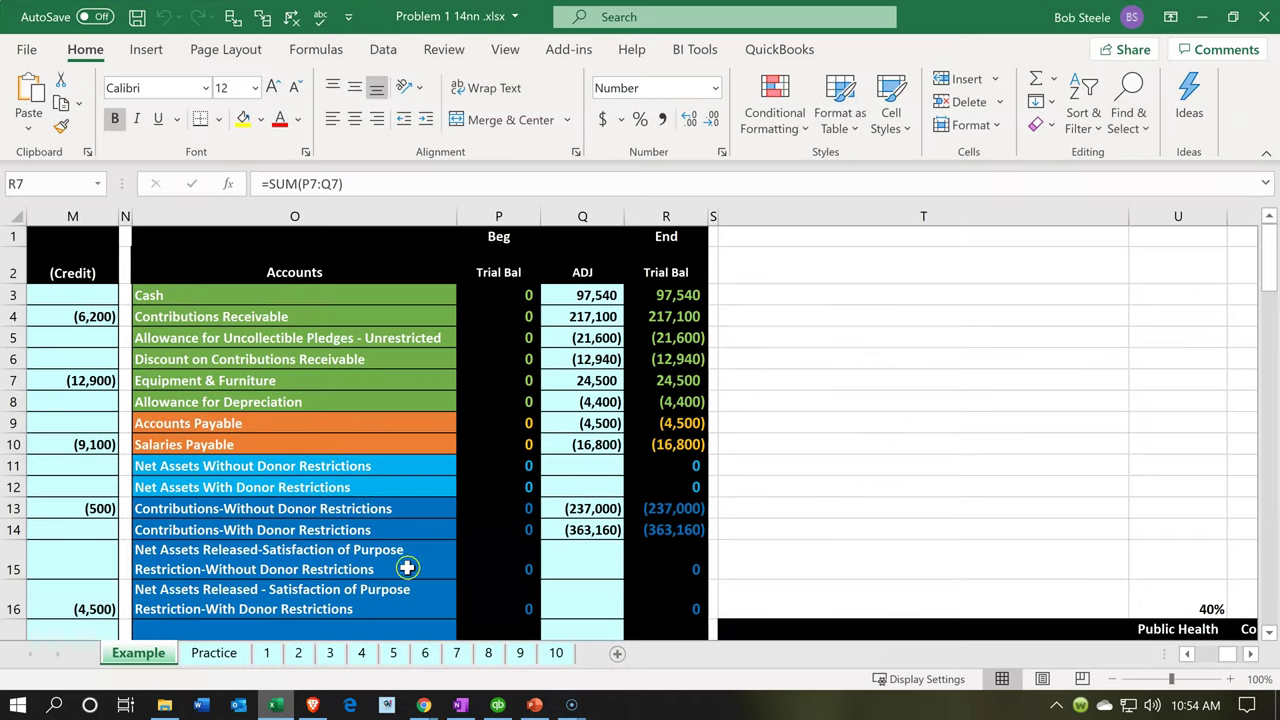
left_click(500, 468)
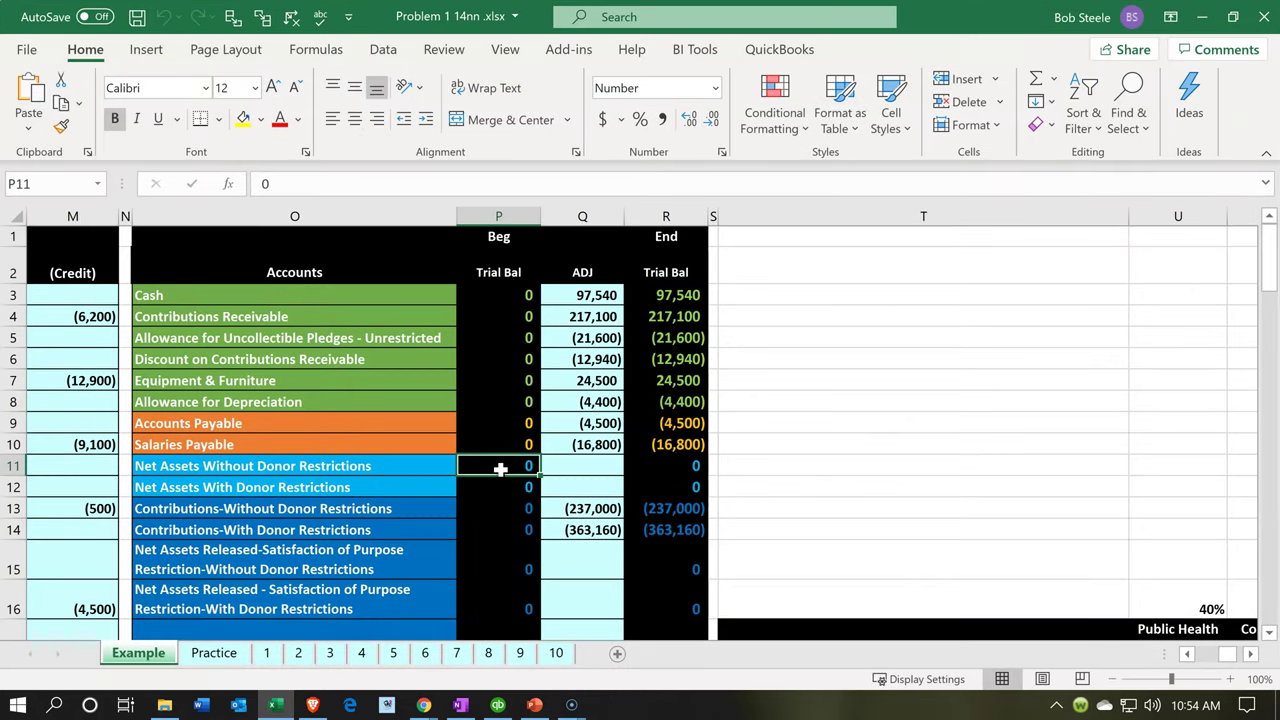
key("Right")
key("Right")
key("Right")
key("Right")
key("Right")
key("Right")
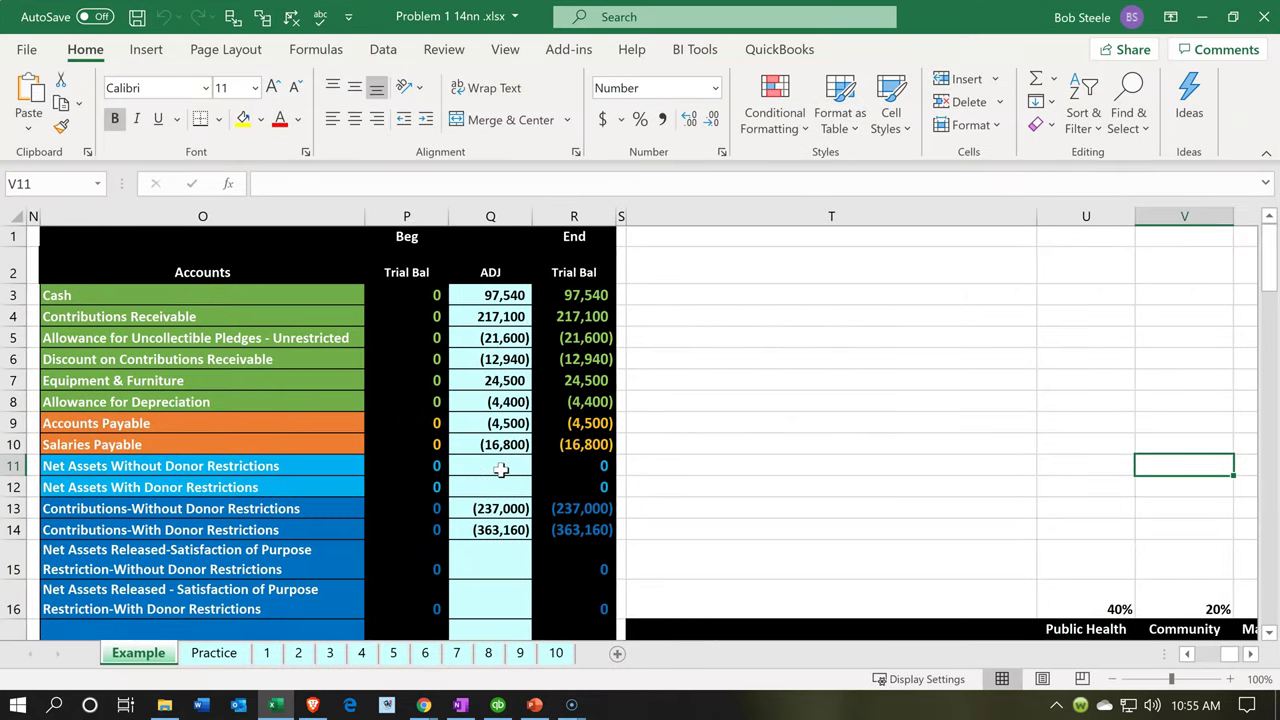
scroll(700, 444, "down", 2)
scroll(700, 444, "down", 7)
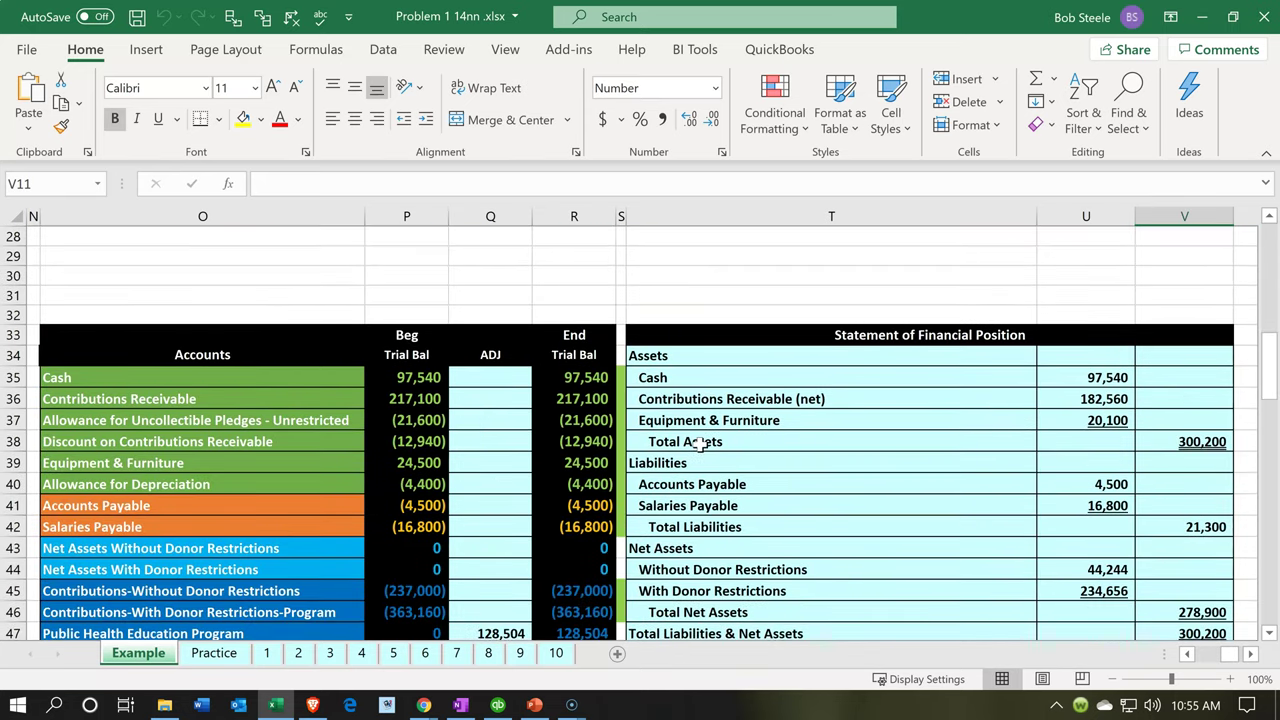
scroll(700, 444, "down", 3)
scroll(700, 444, "down", 3)
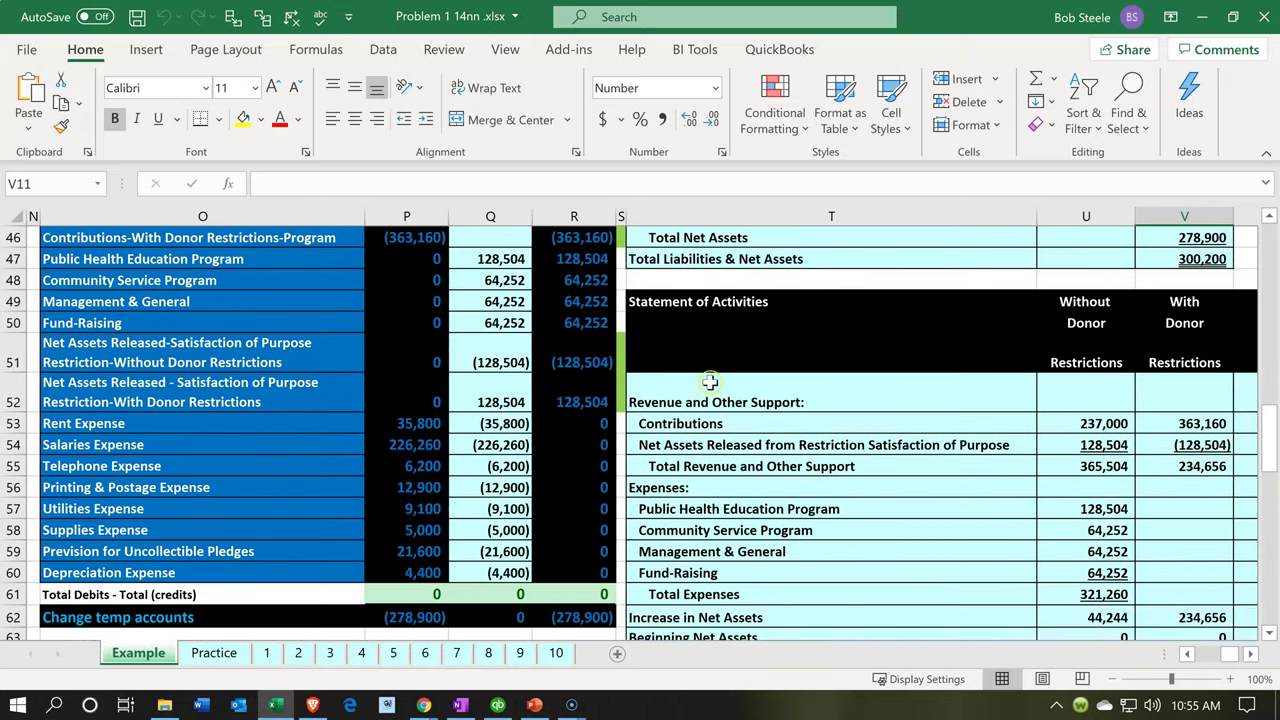
Step: Examine the Statement of Activities and its Without Donor Restrictions, With Donor Restrictions and Total columns
left_click(712, 363)
key("Up")
key("Up")
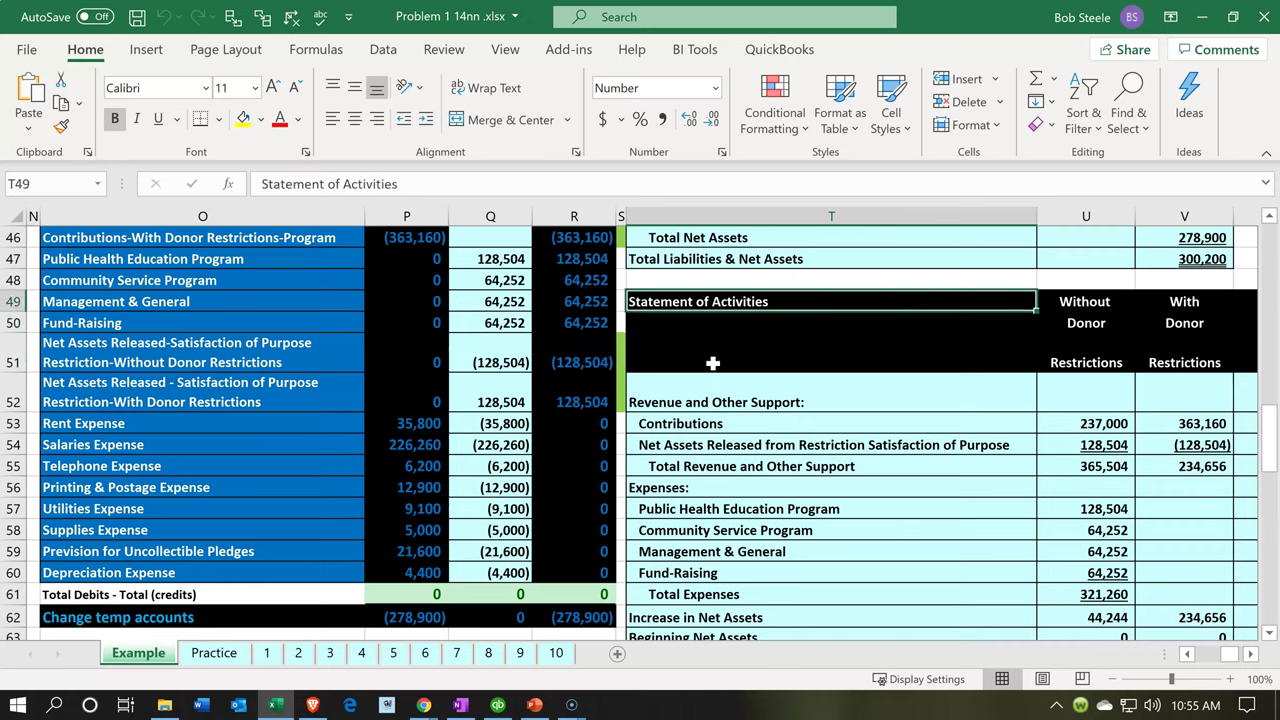
key("Down")
key("Down")
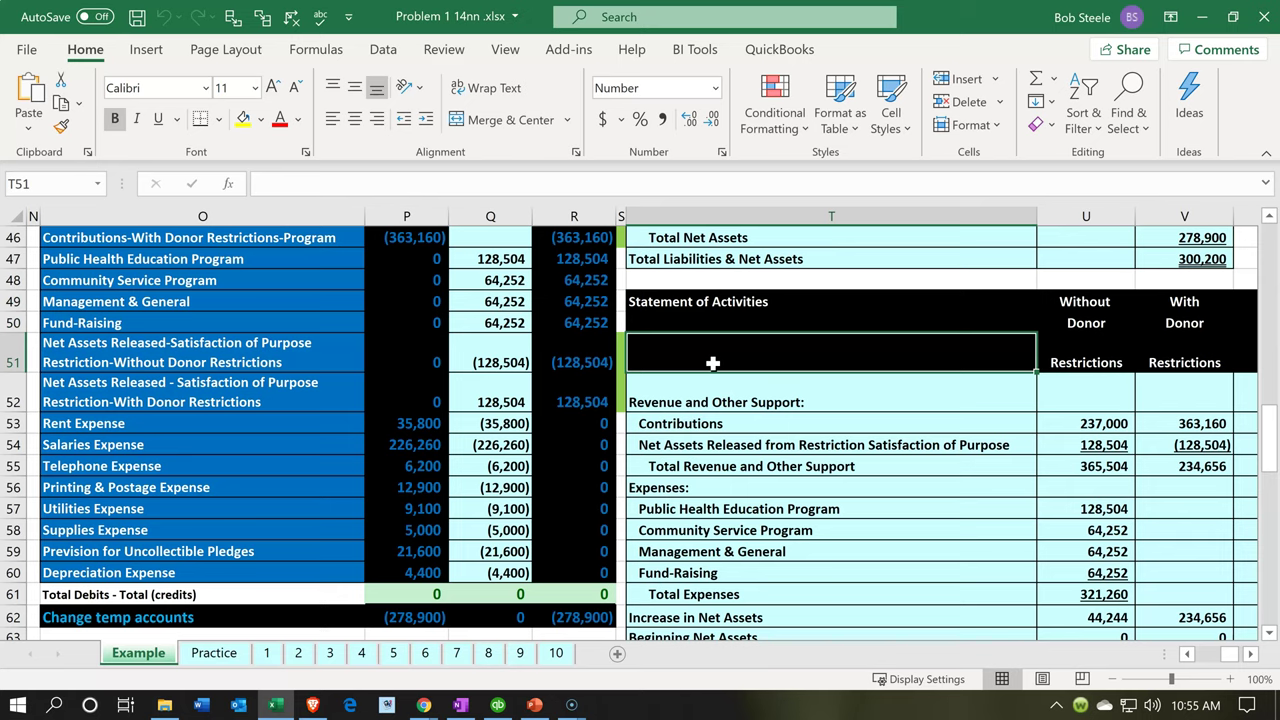
key("Right")
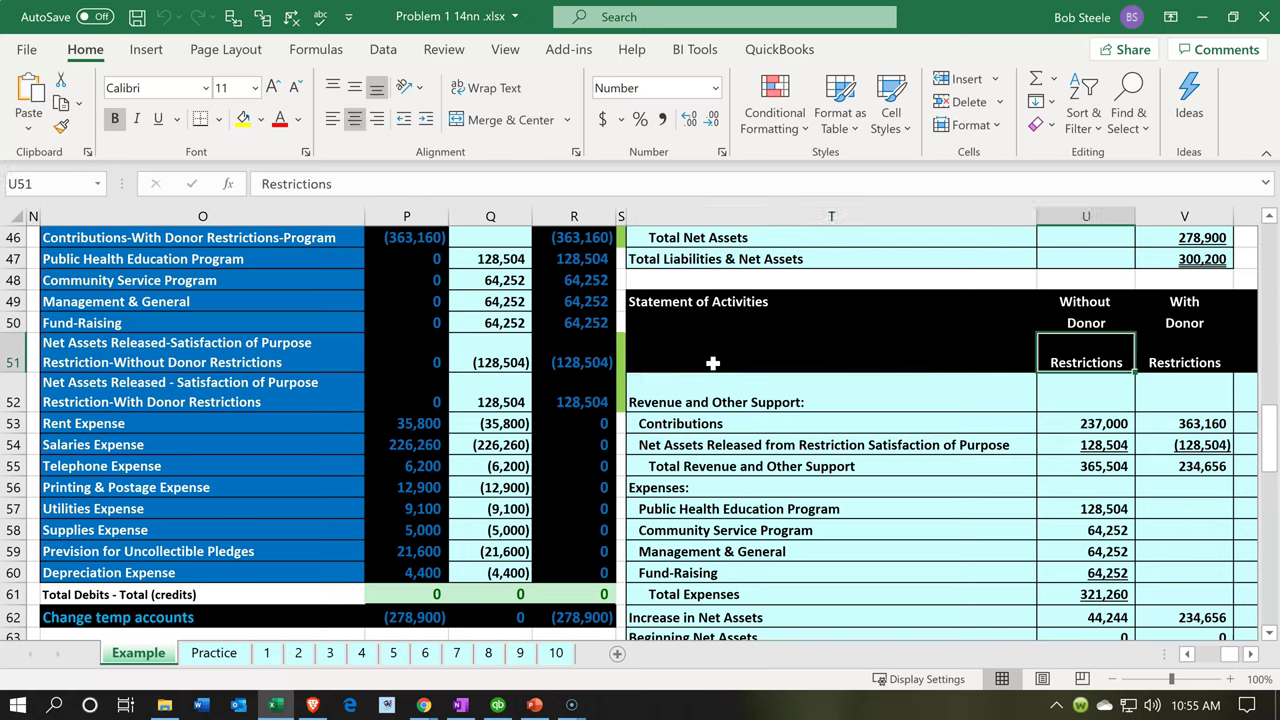
key("Right")
key("Right")
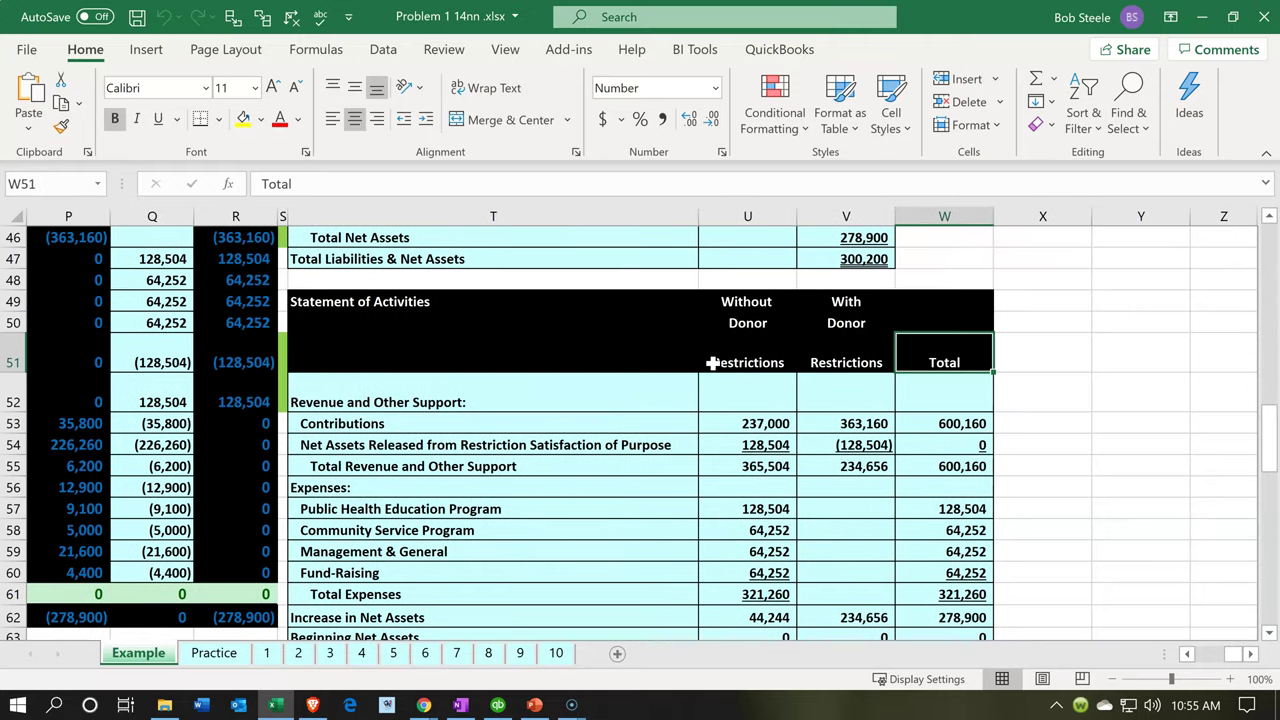
key("Left")
key("Left")
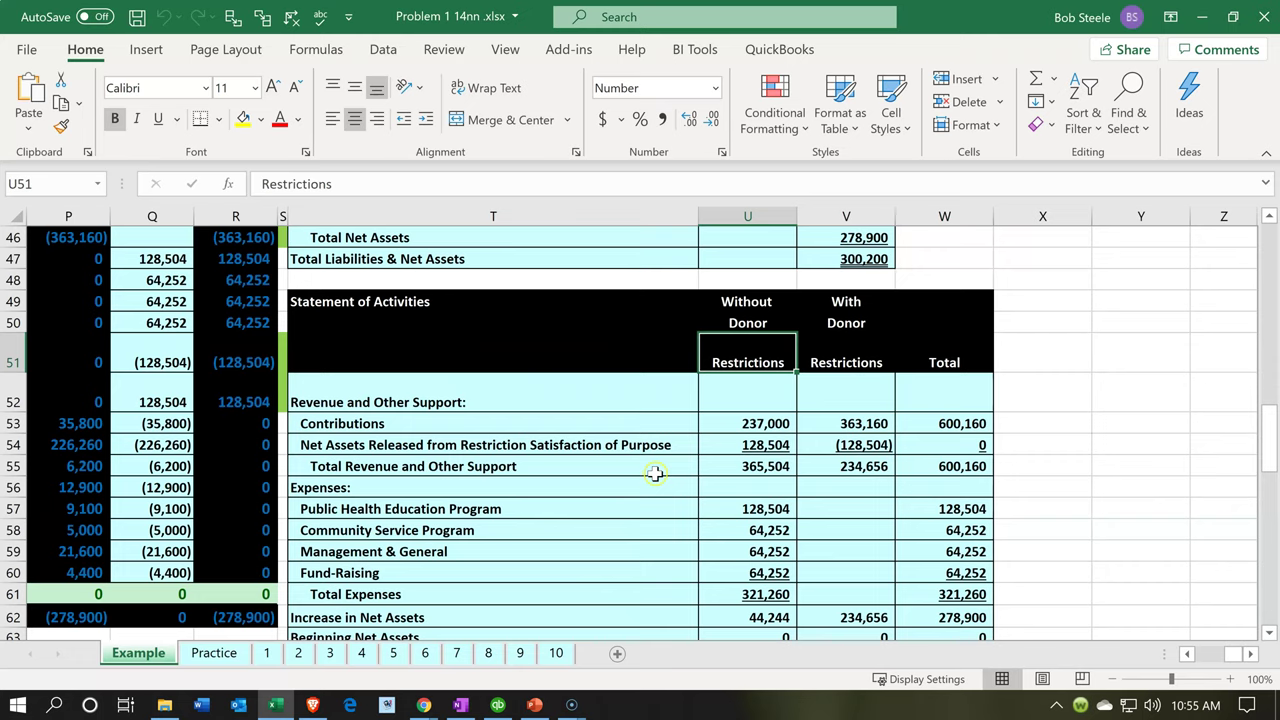
left_click(827, 379)
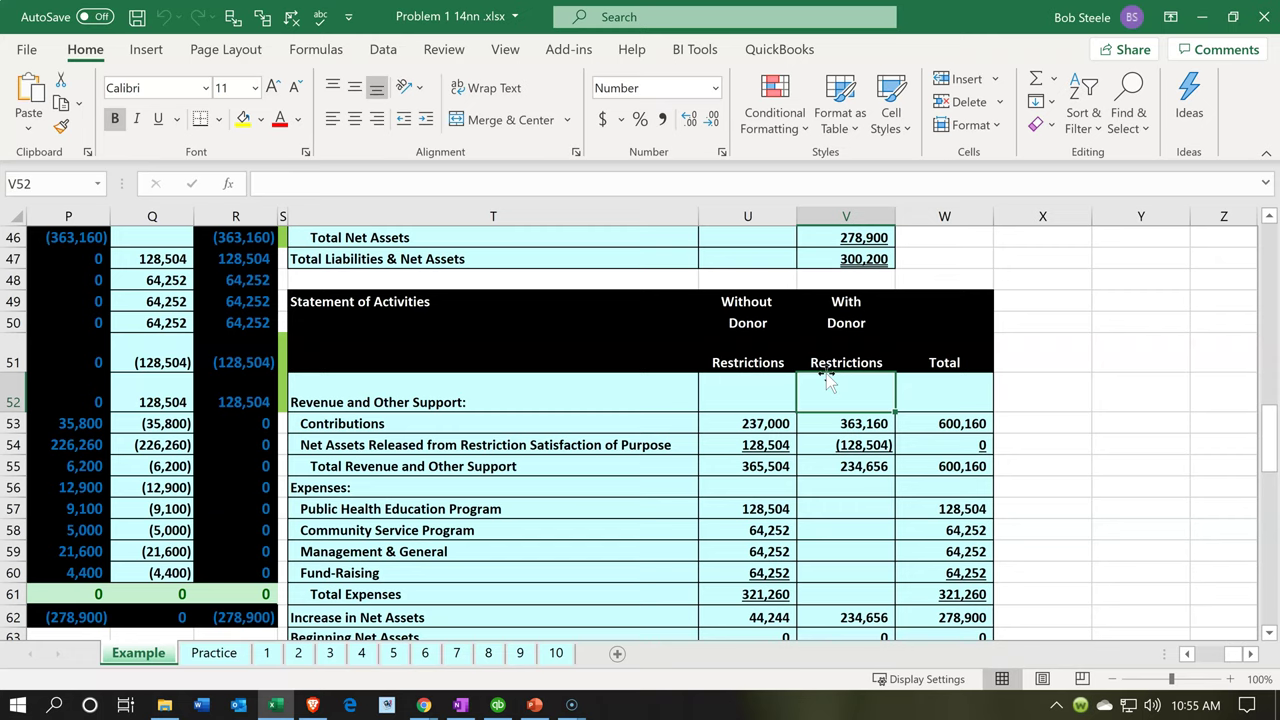
left_click(826, 372)
key("Left")
key("Right")
key("Left")
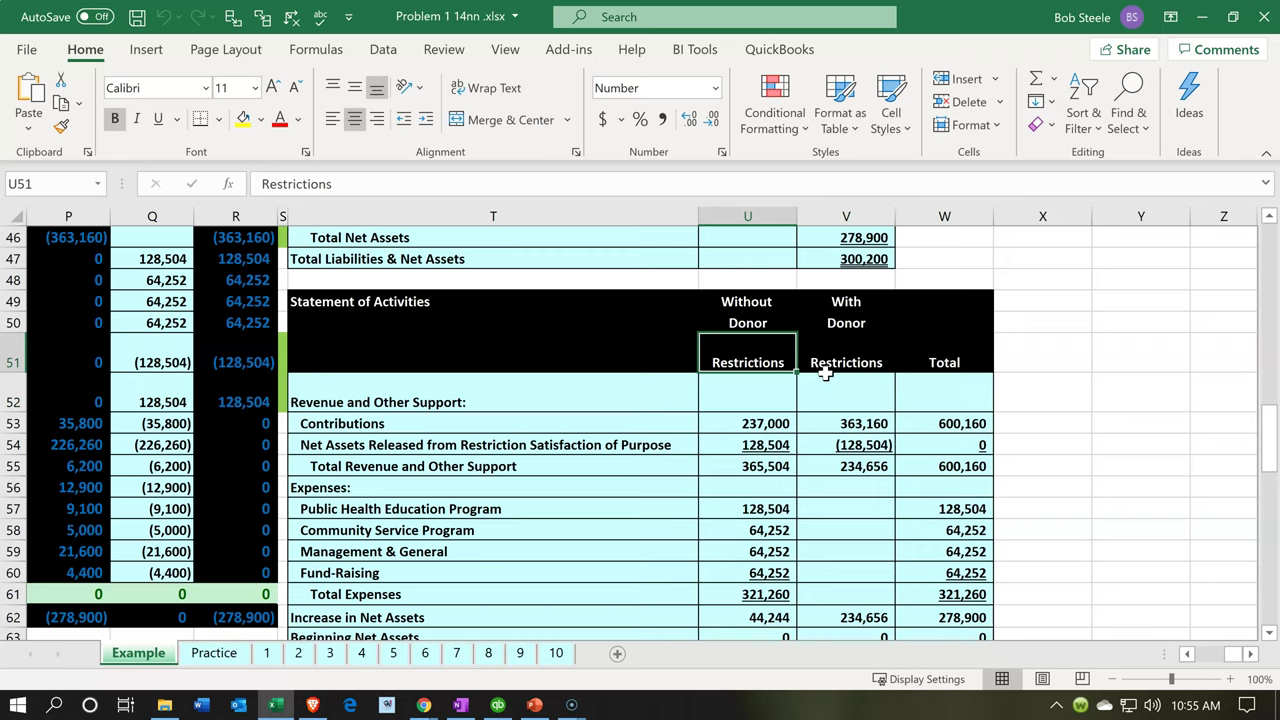
Step: Examine the second trial balance's expense accounts from Rent Expense to Supplies Expense and the net assets released accounts
key("Left")
key("Left")
key("Left")
key("Left")
key("Left")
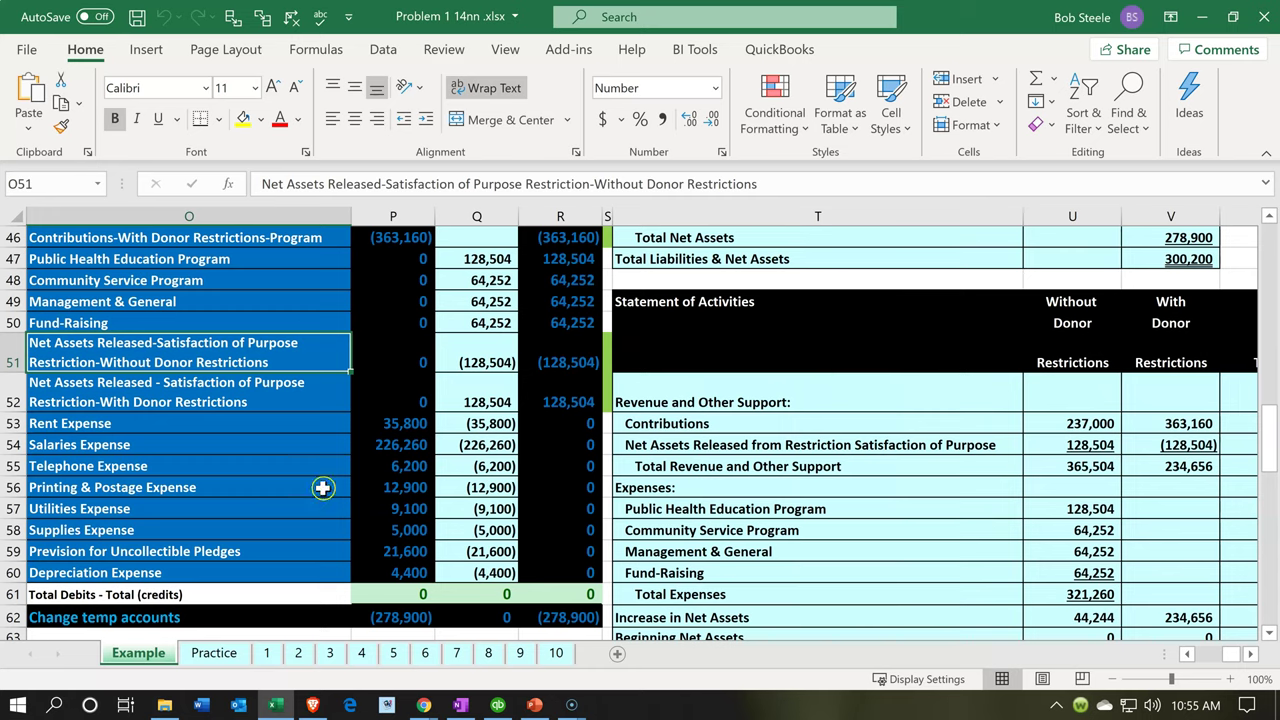
left_click(231, 420)
left_click_drag(231, 420, 236, 526)
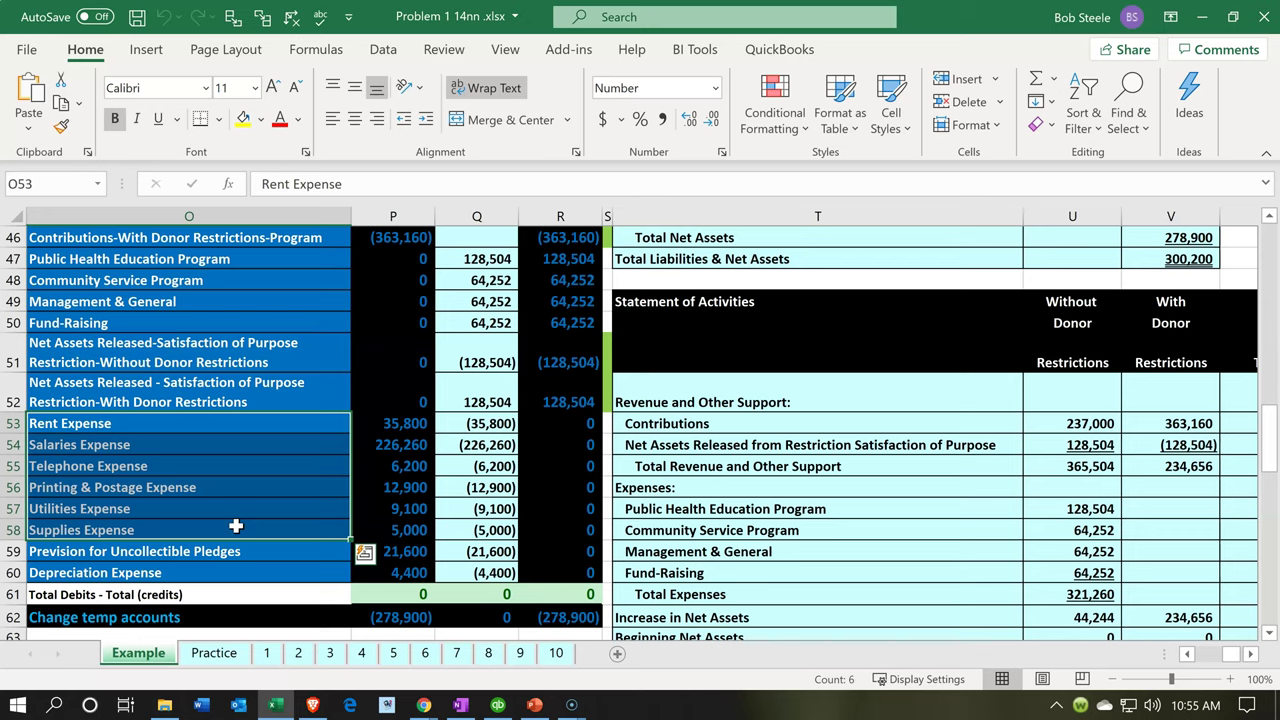
key("Up")
key("Up")
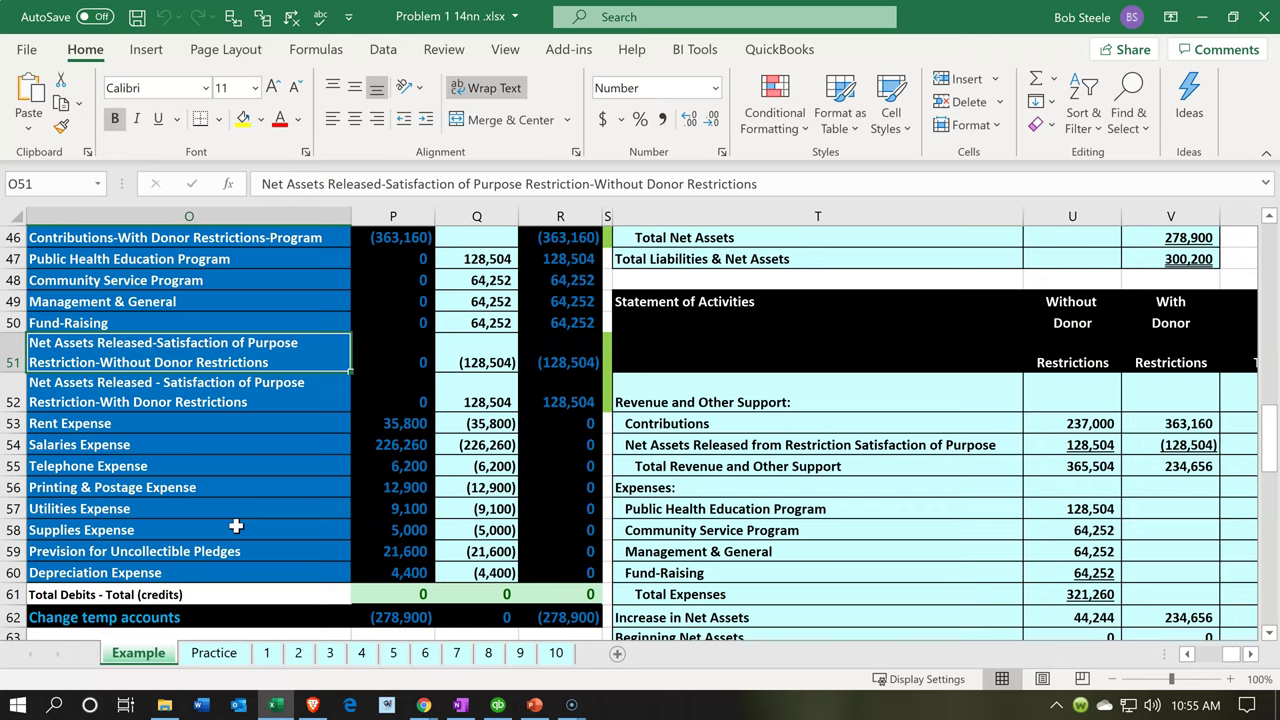
Step: Return to the Statement of Activities and compare its two donor restriction columns
key("Right")
key("Right")
key("Right")
key("Right")
key("Right")
key("Right")
key("Right")
key("Right")
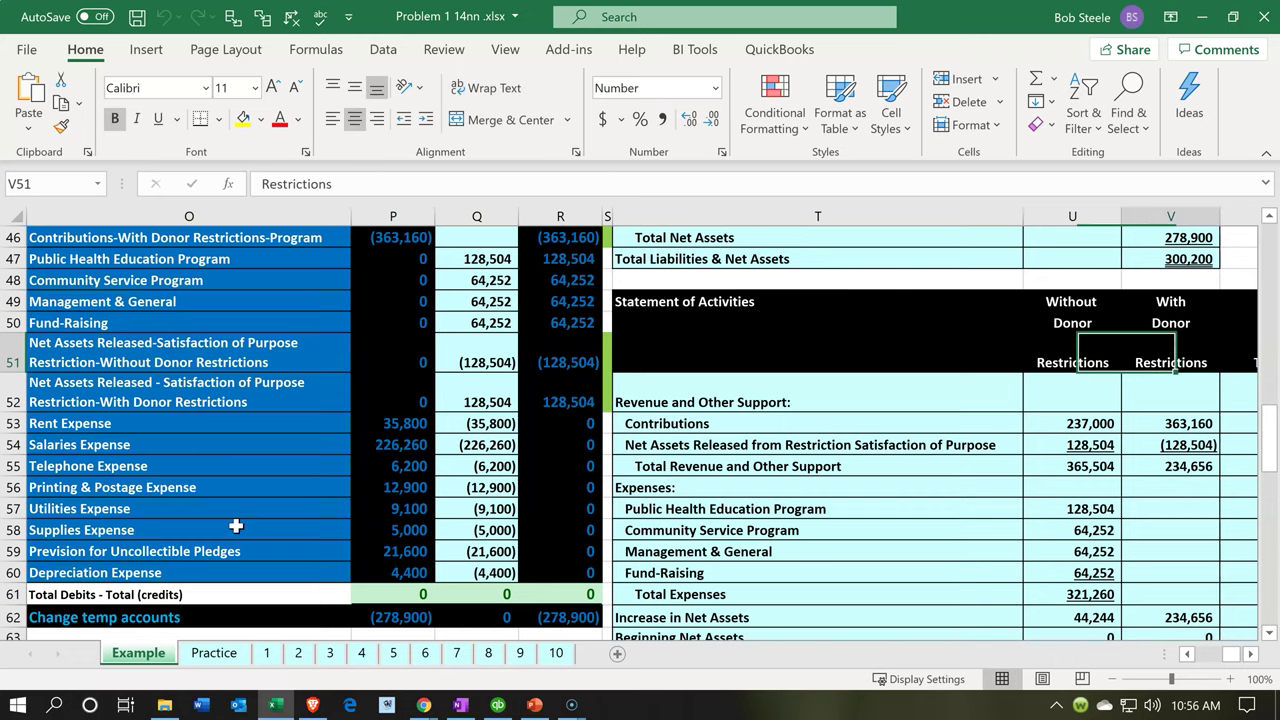
key("Right")
key("Left")
key("Left")
key("Left")
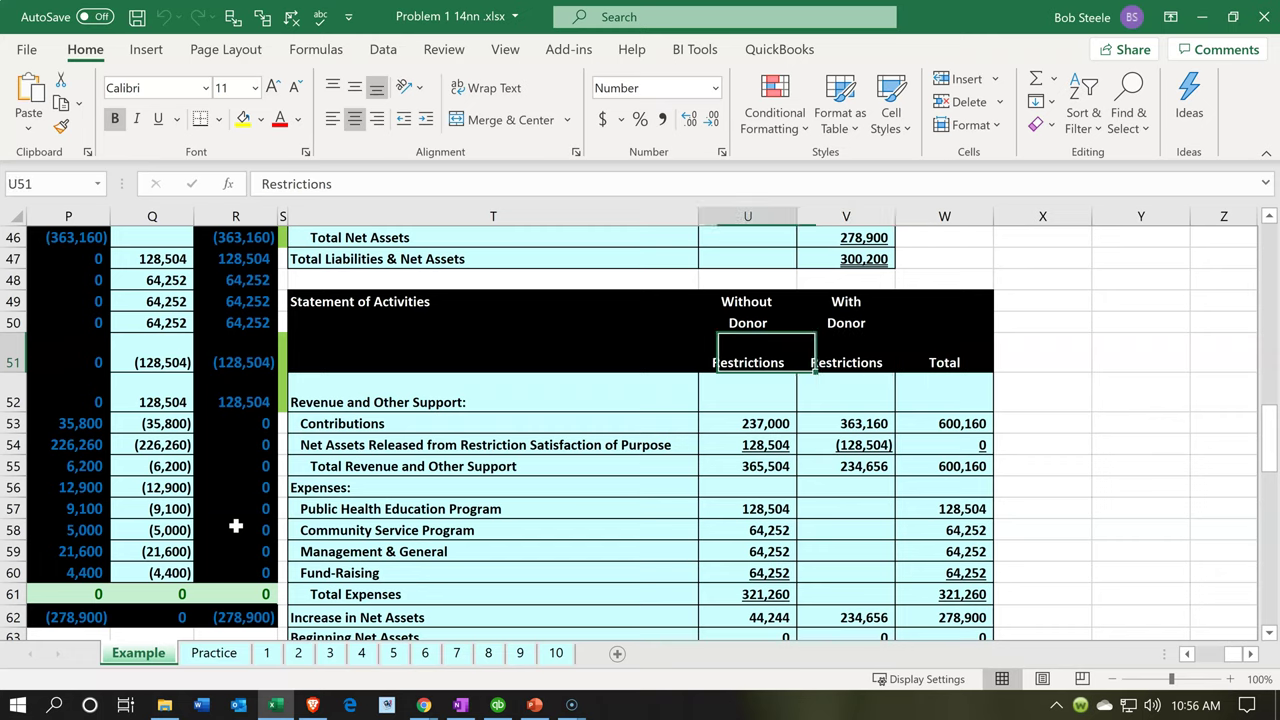
key("Right")
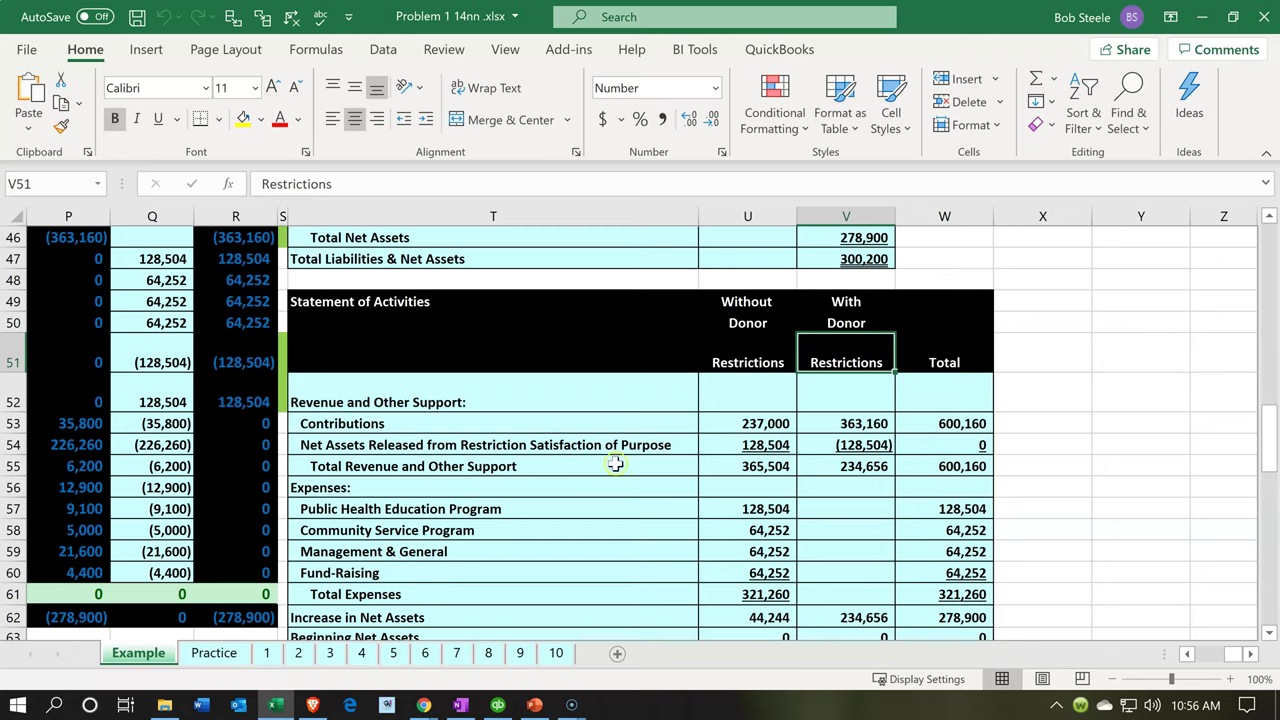
left_click(757, 367)
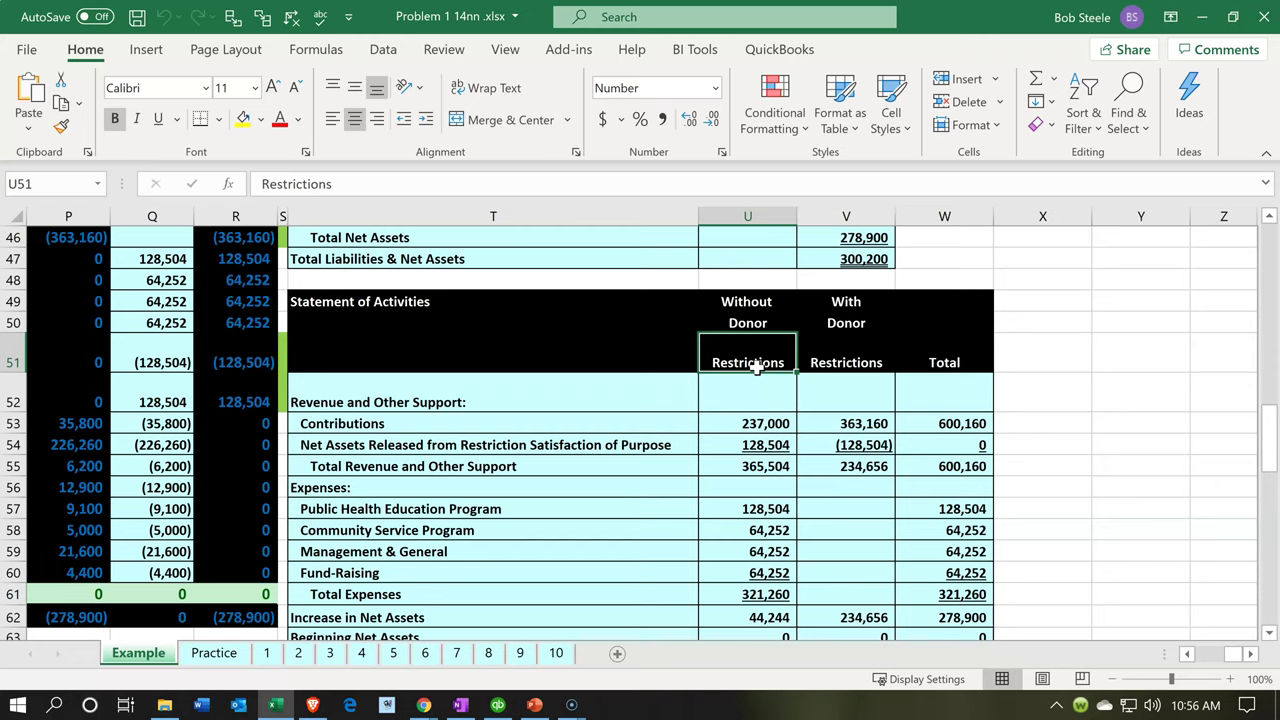
Step: Examine the functional expense allocation table starting at T17, from Rent Expense down to Printing & Postage Expense
scroll(585, 476, "up", 7)
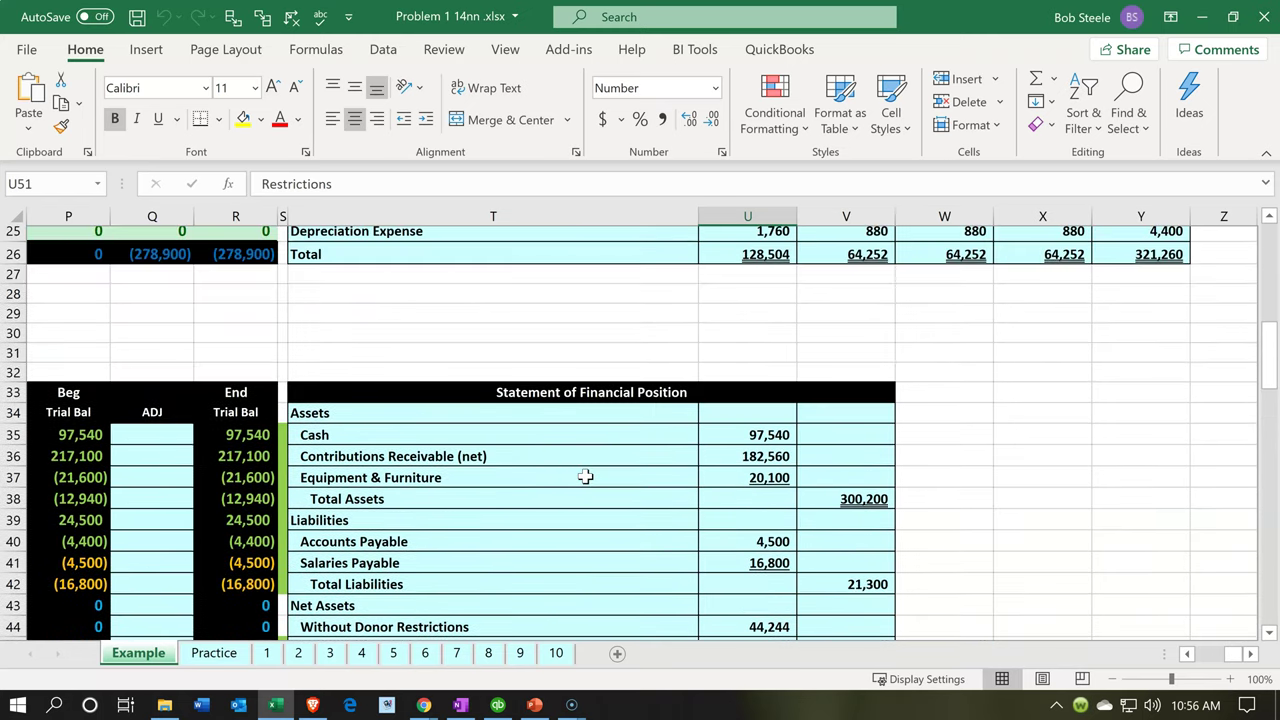
scroll(585, 476, "up", 4)
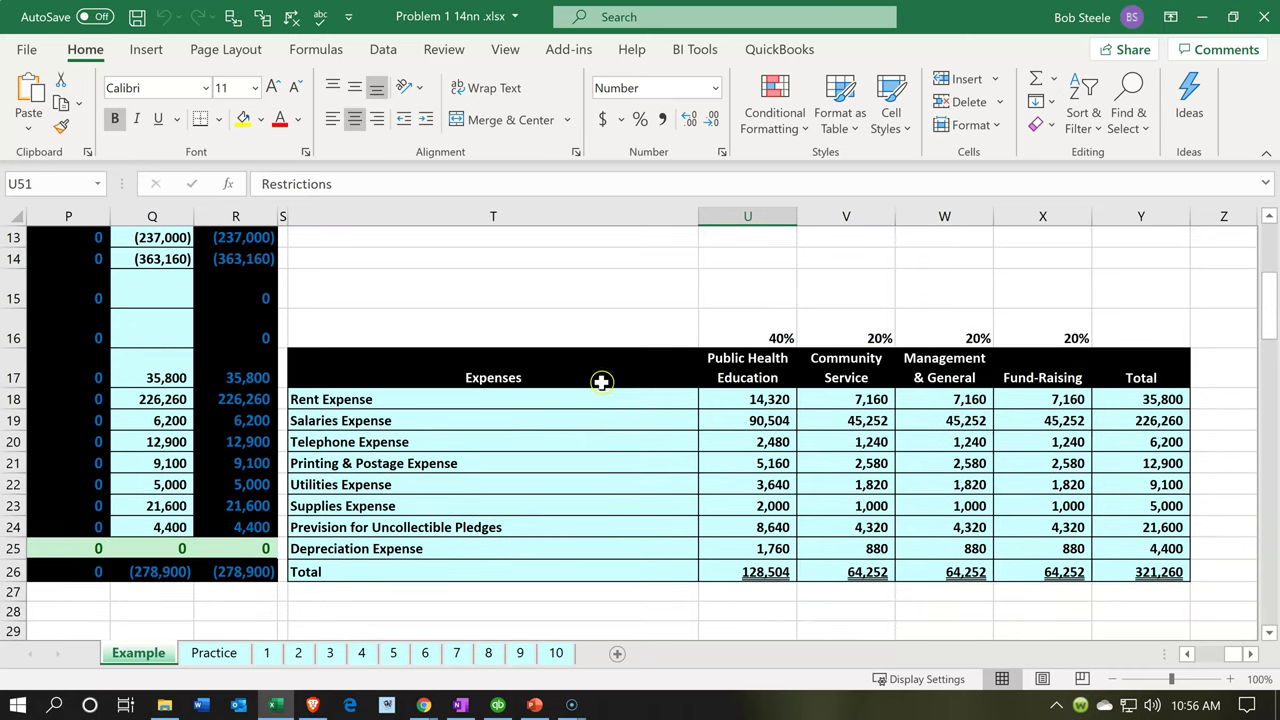
left_click(601, 380)
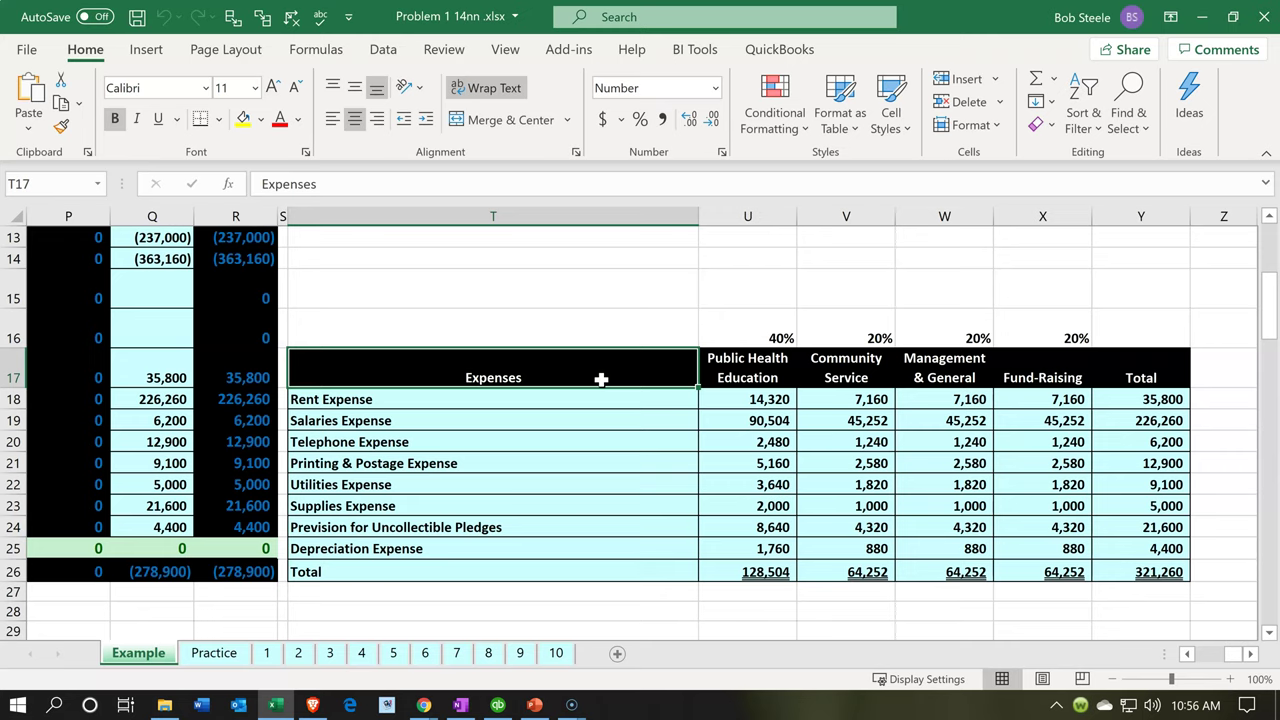
key("Down")
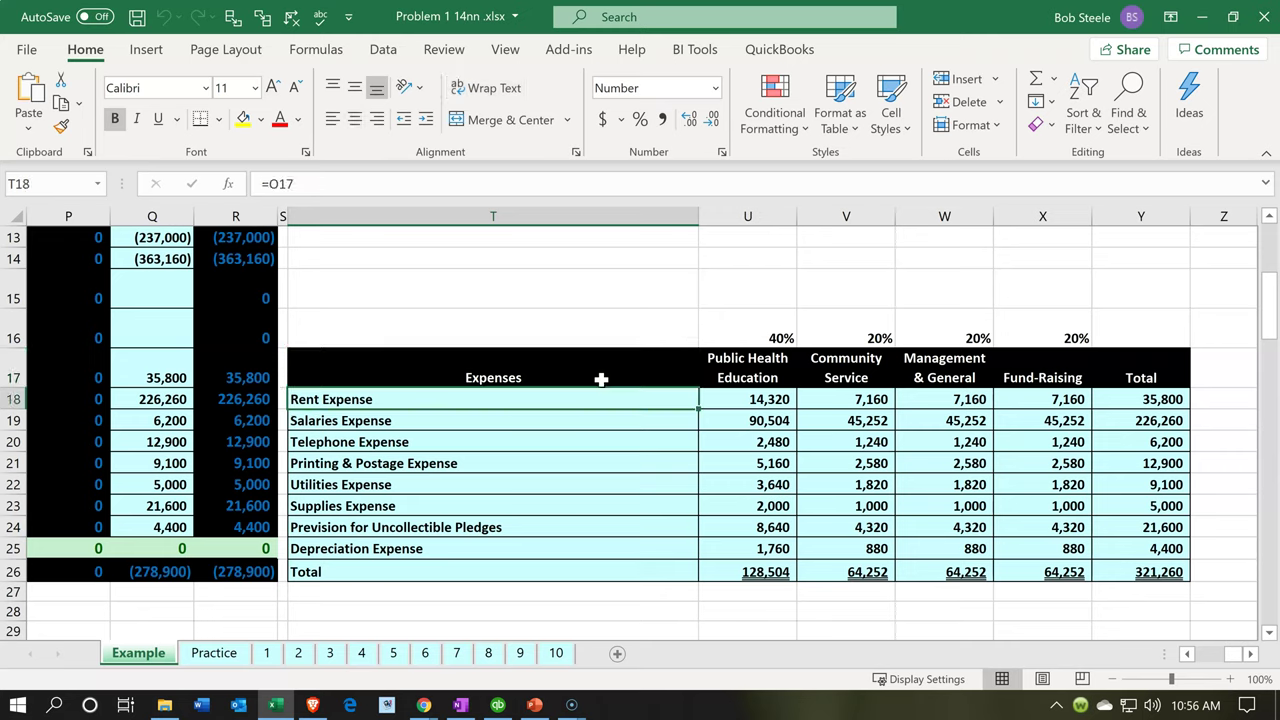
key("Down")
key("Down")
key("Down")
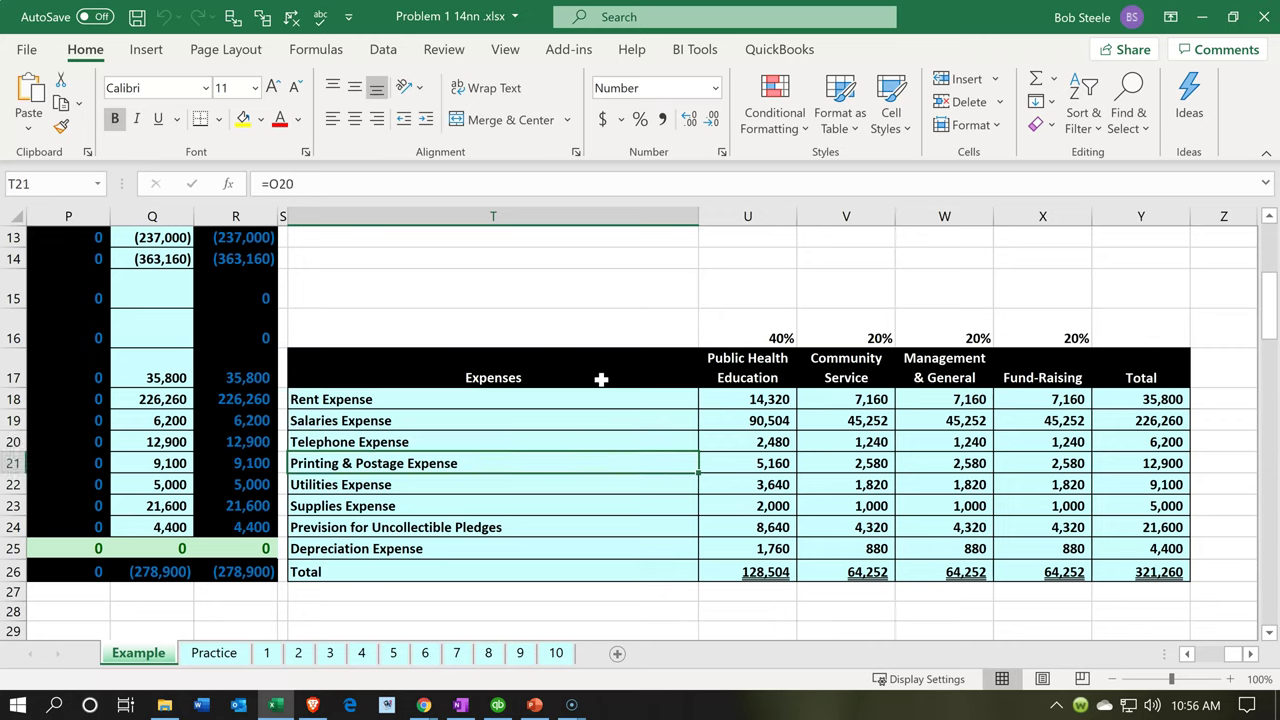
Step: Examine the remaining expense rows of the allocation table and its functional headings from Public Health Education to Fund-Raising
key("Down")
key("Down")
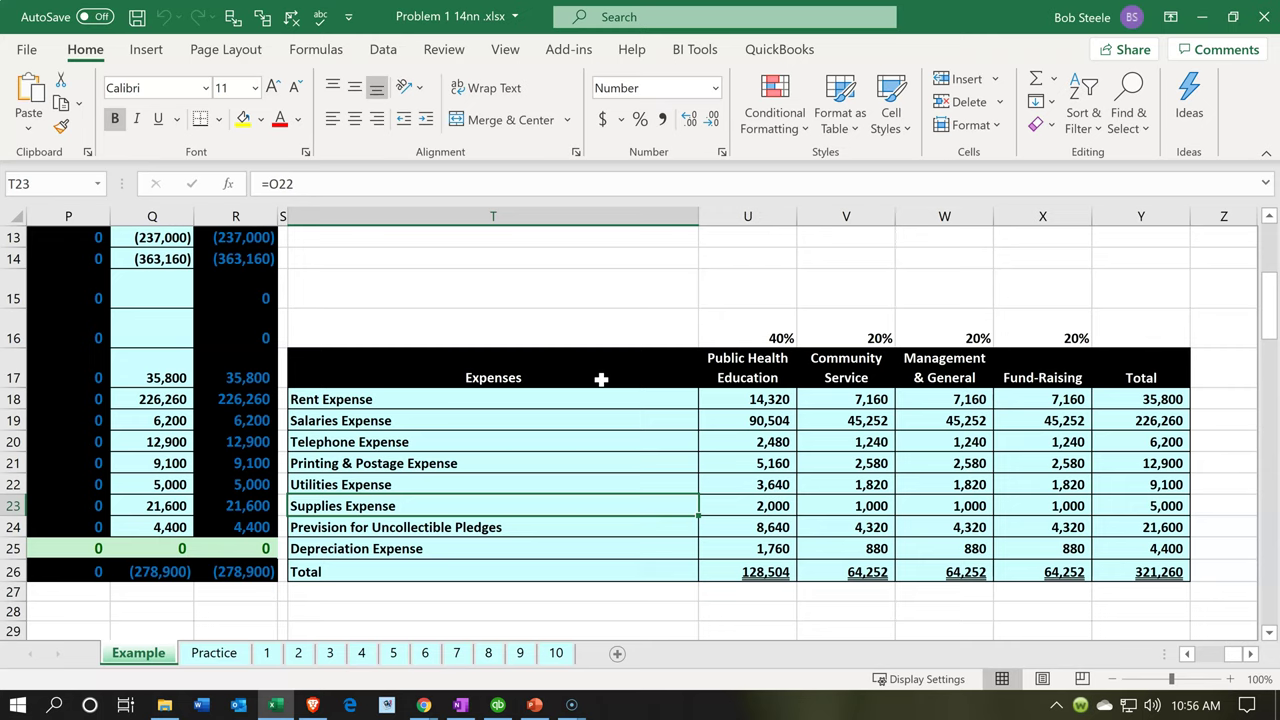
key("Right")
key("Up")
key("Up")
key("Up")
key("Up")
key("Up")
key("Up")
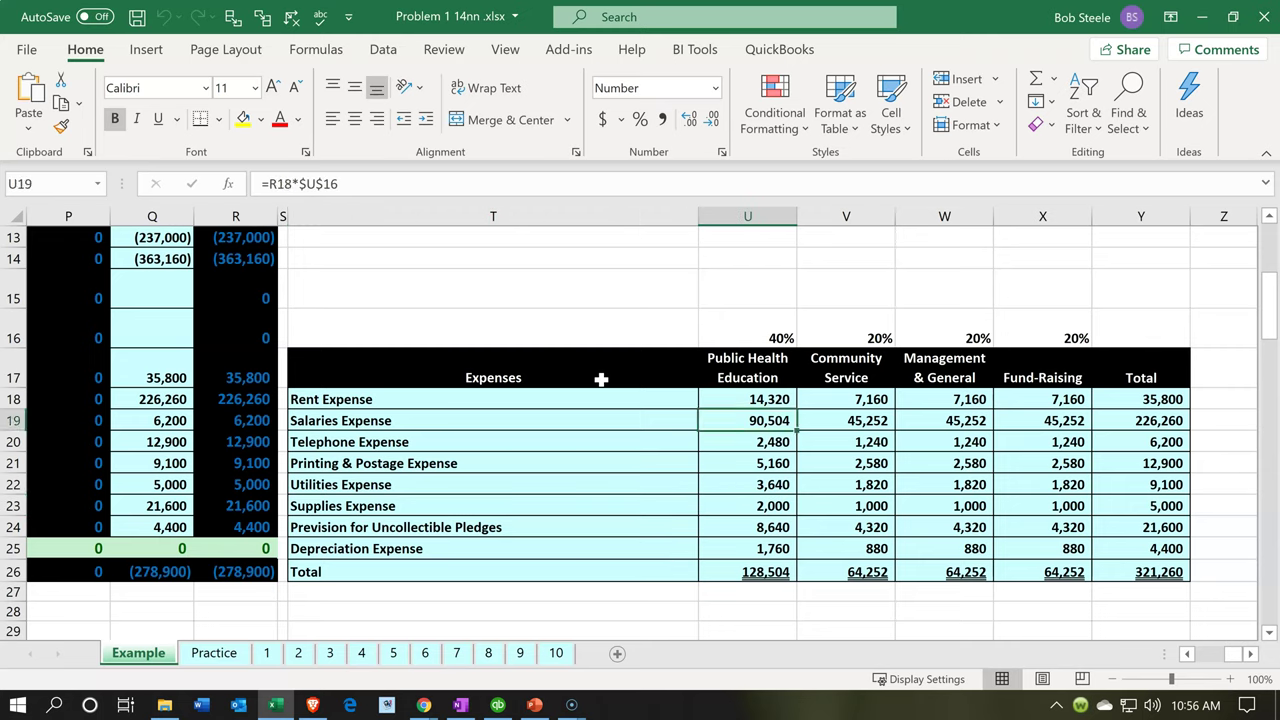
key("Up")
key("Down")
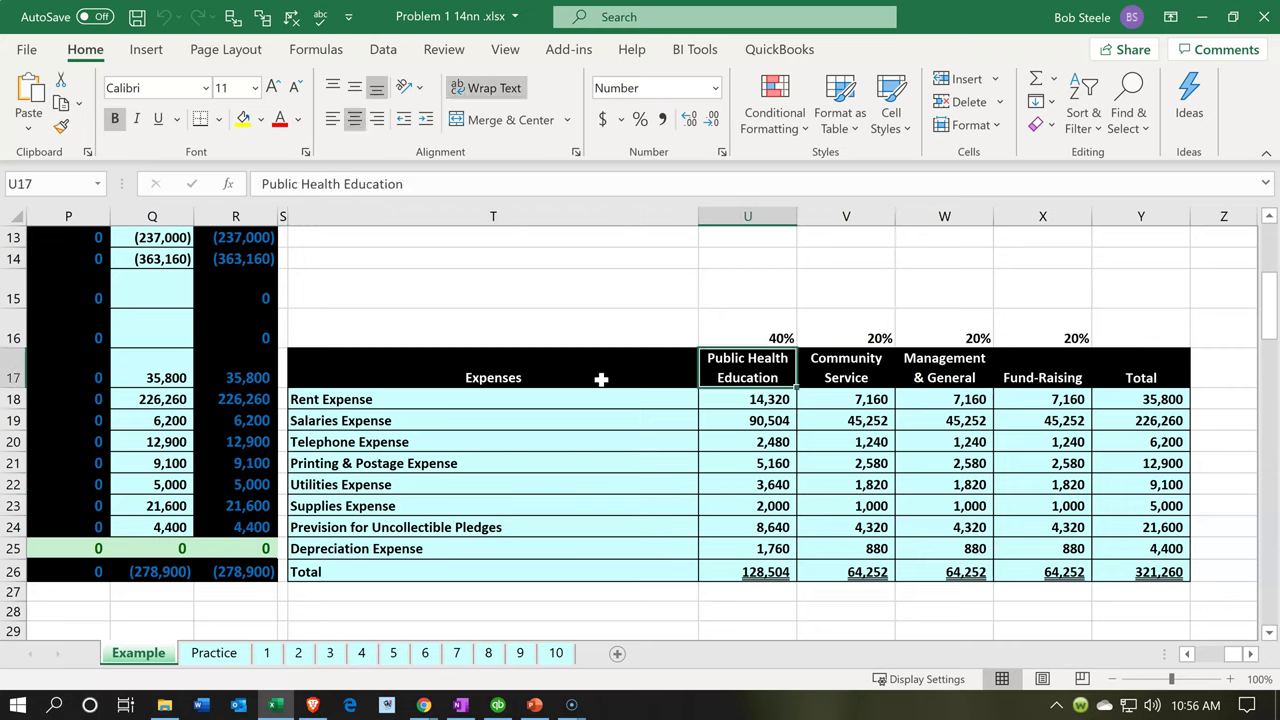
key("Right")
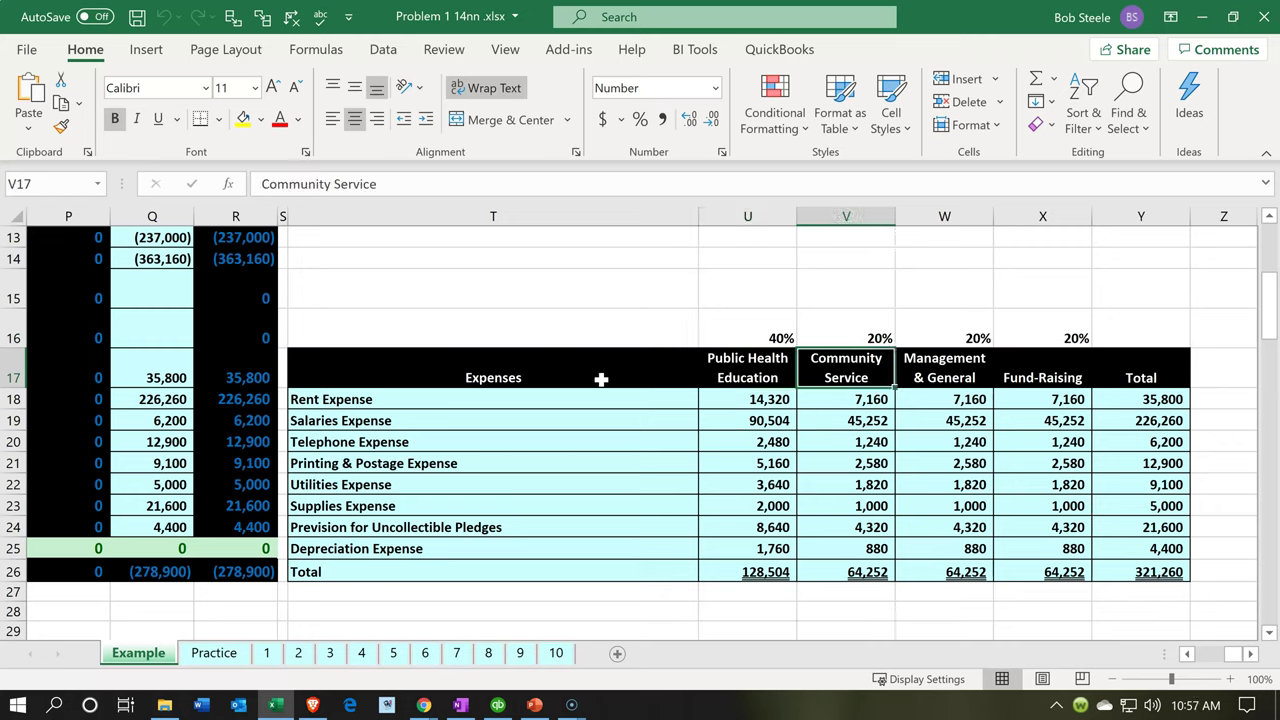
key("Right")
key("Right")
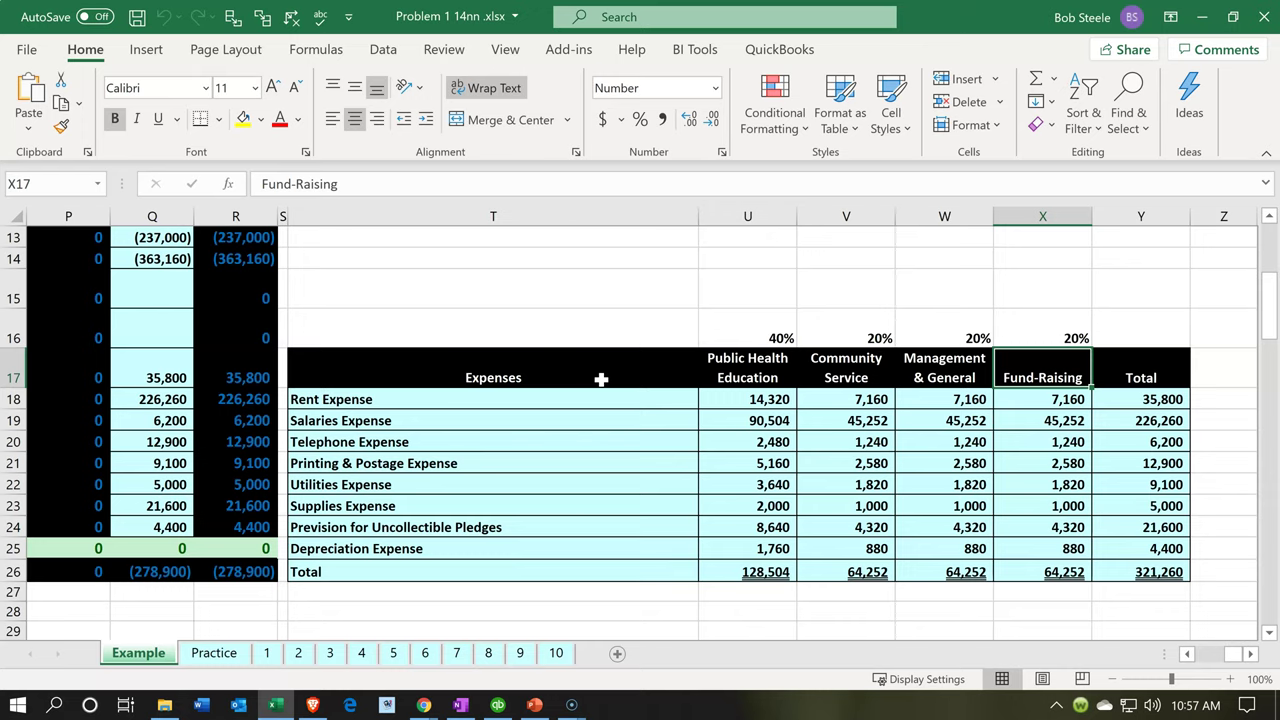
Step: Compare the expense section of the Statement of Activities with the natural expenses and functional headings of the allocation table
scroll(601, 379, "down", 8)
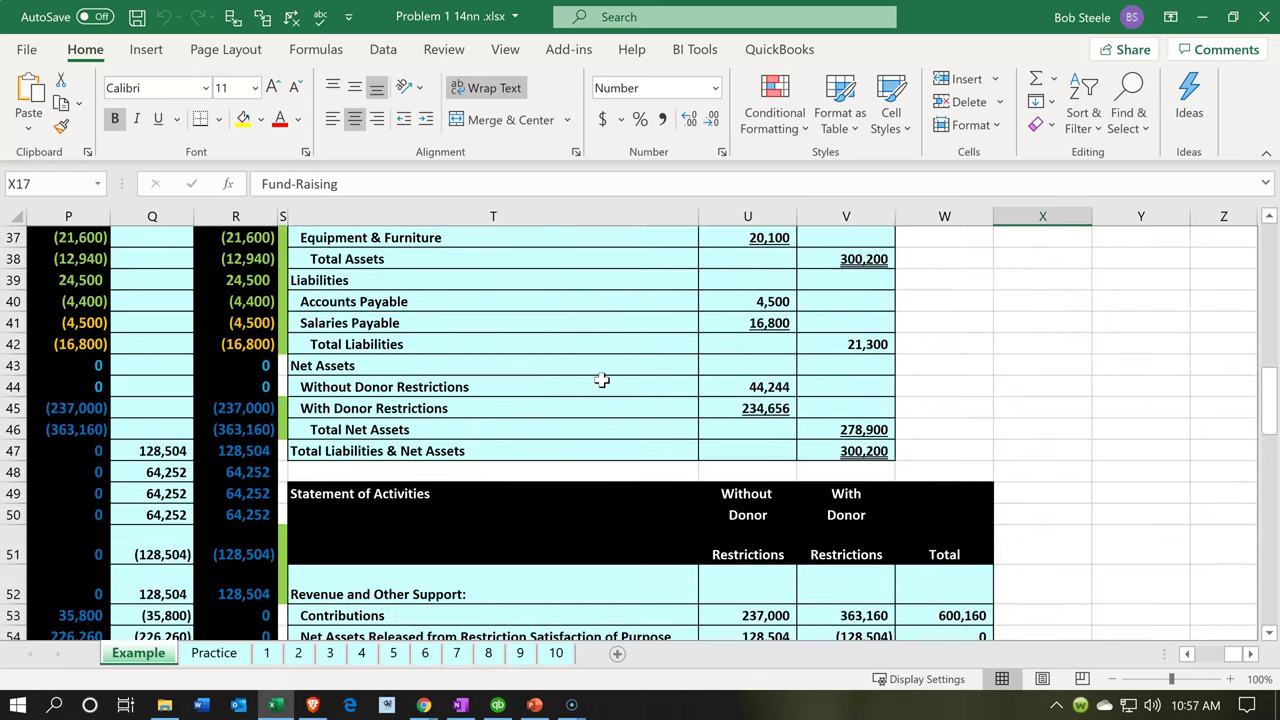
scroll(601, 379, "down", 2)
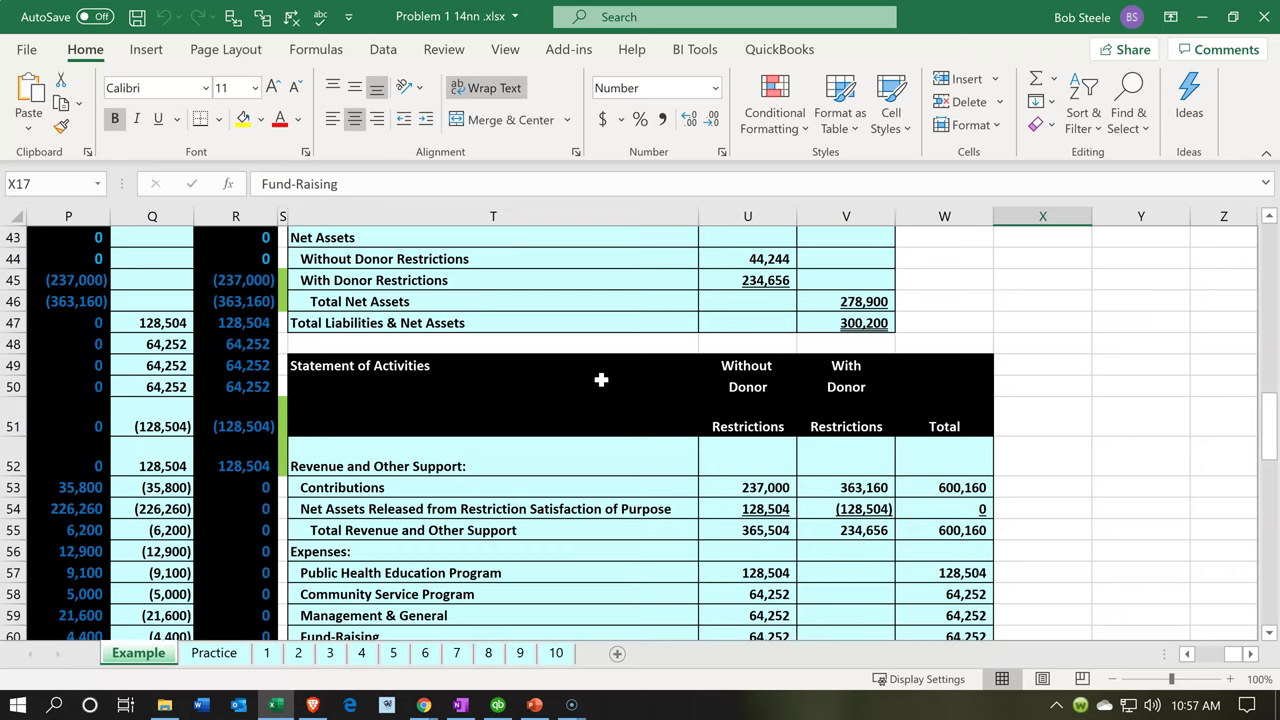
scroll(601, 379, "down", 1)
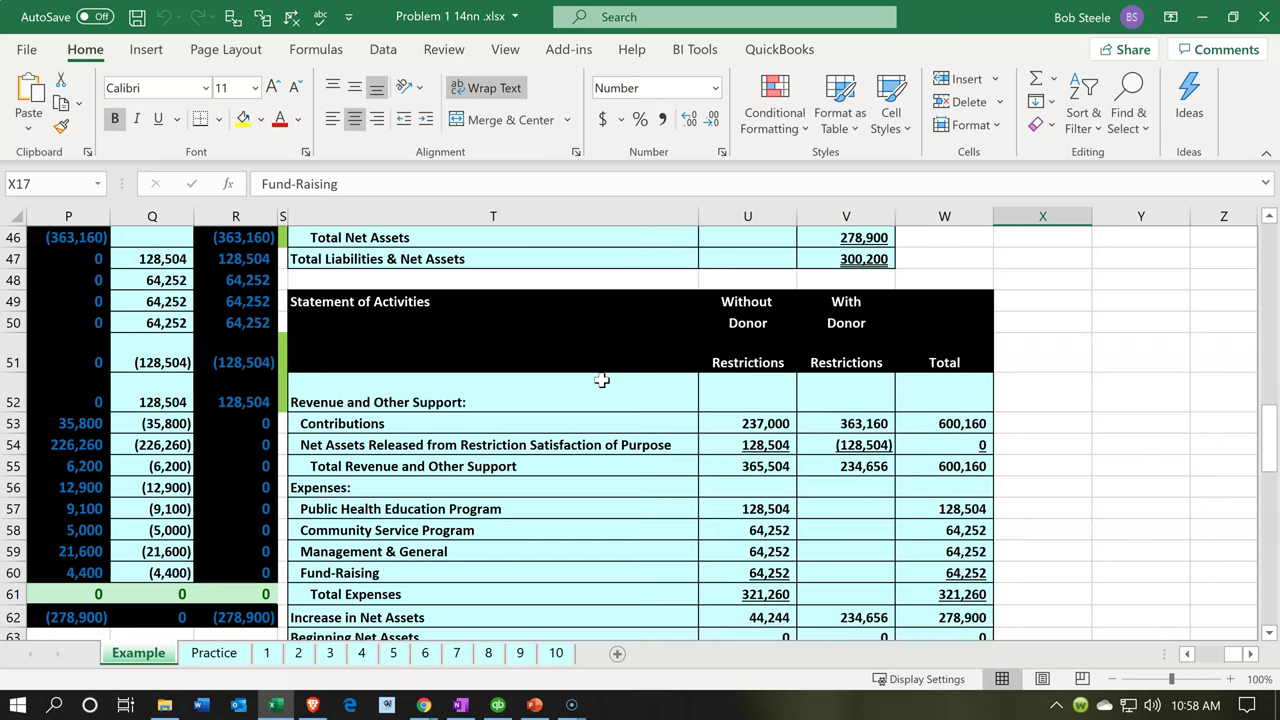
scroll(601, 380, "up", 2)
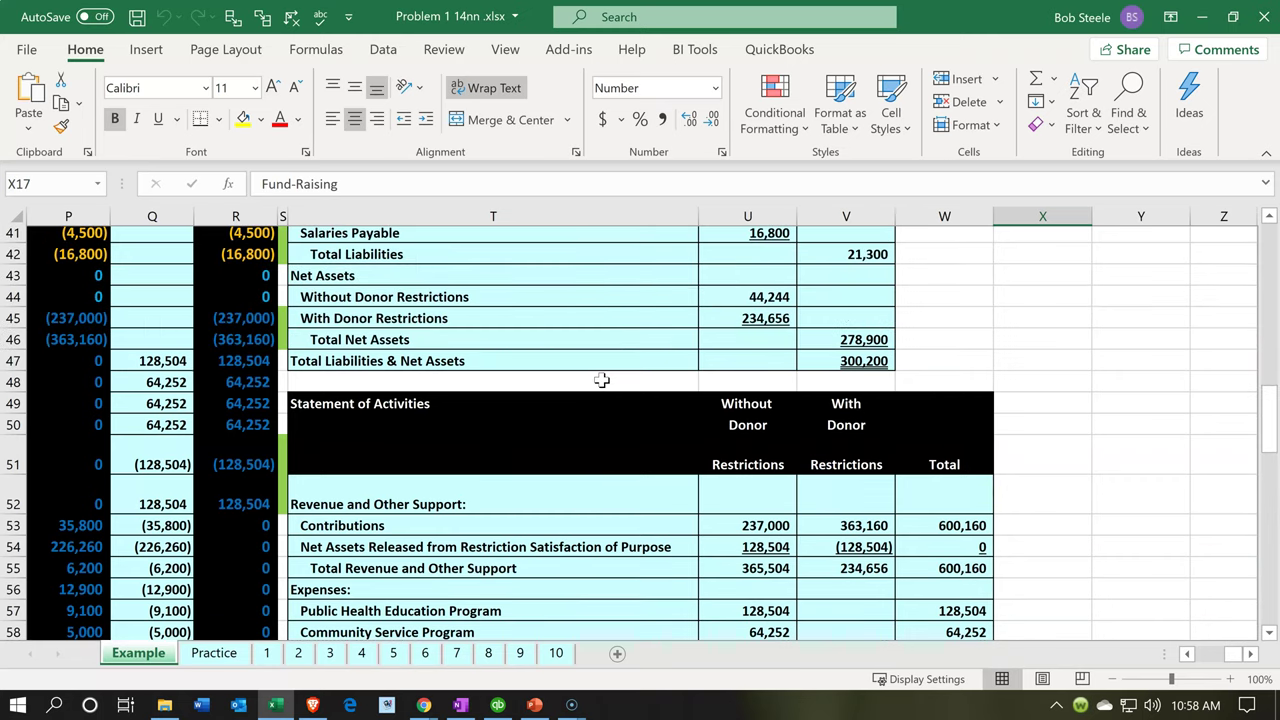
scroll(601, 380, "up", 8)
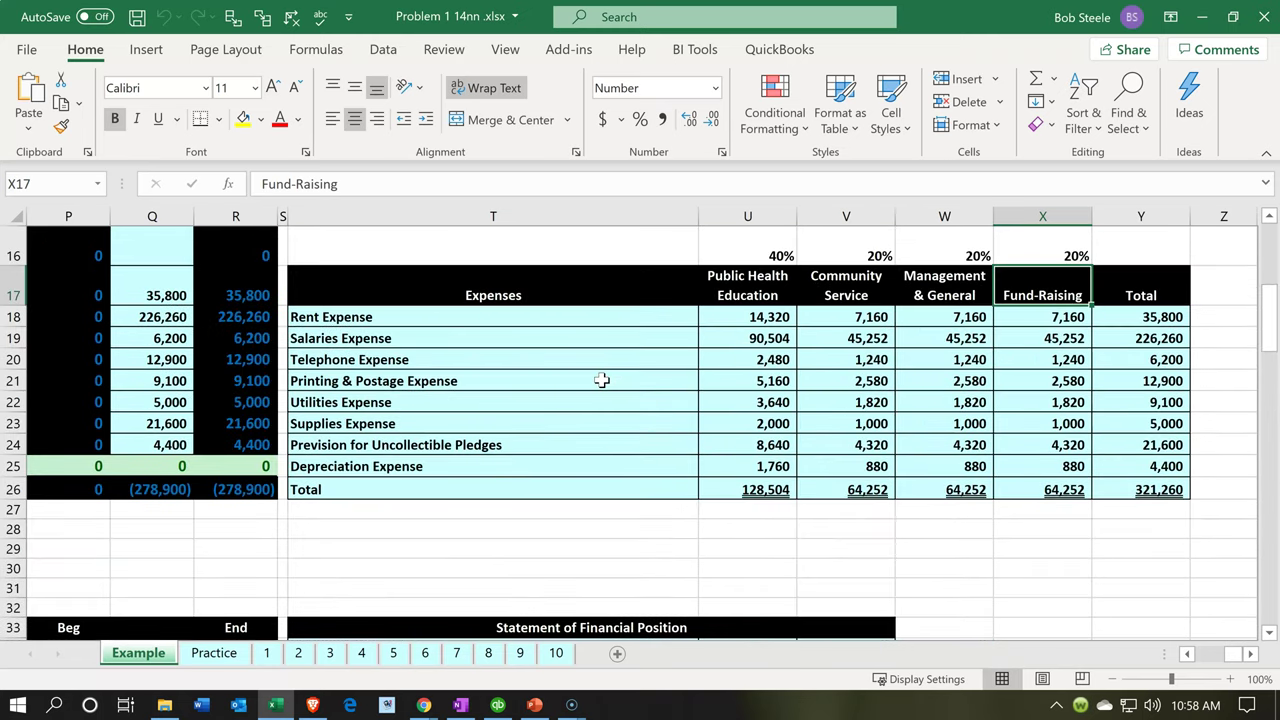
left_click(534, 302)
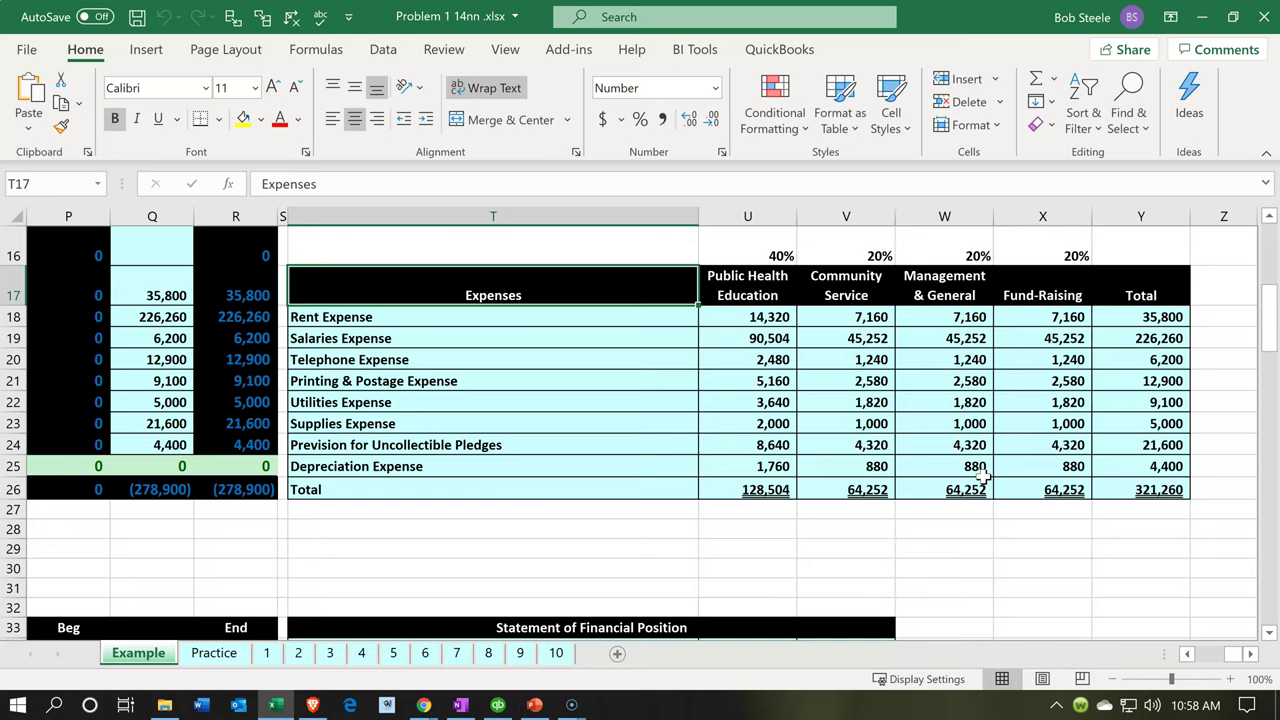
key("Down")
key("Down")
key("Down")
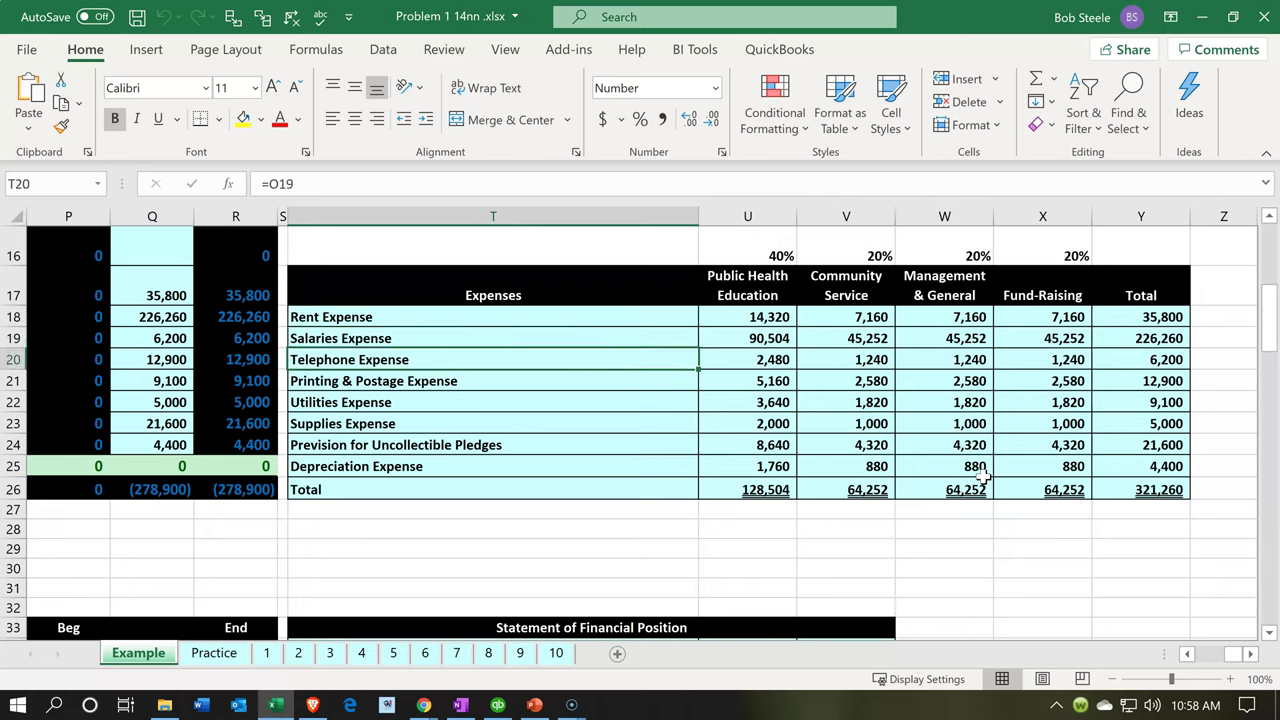
key("Up")
key("Up")
key("Up")
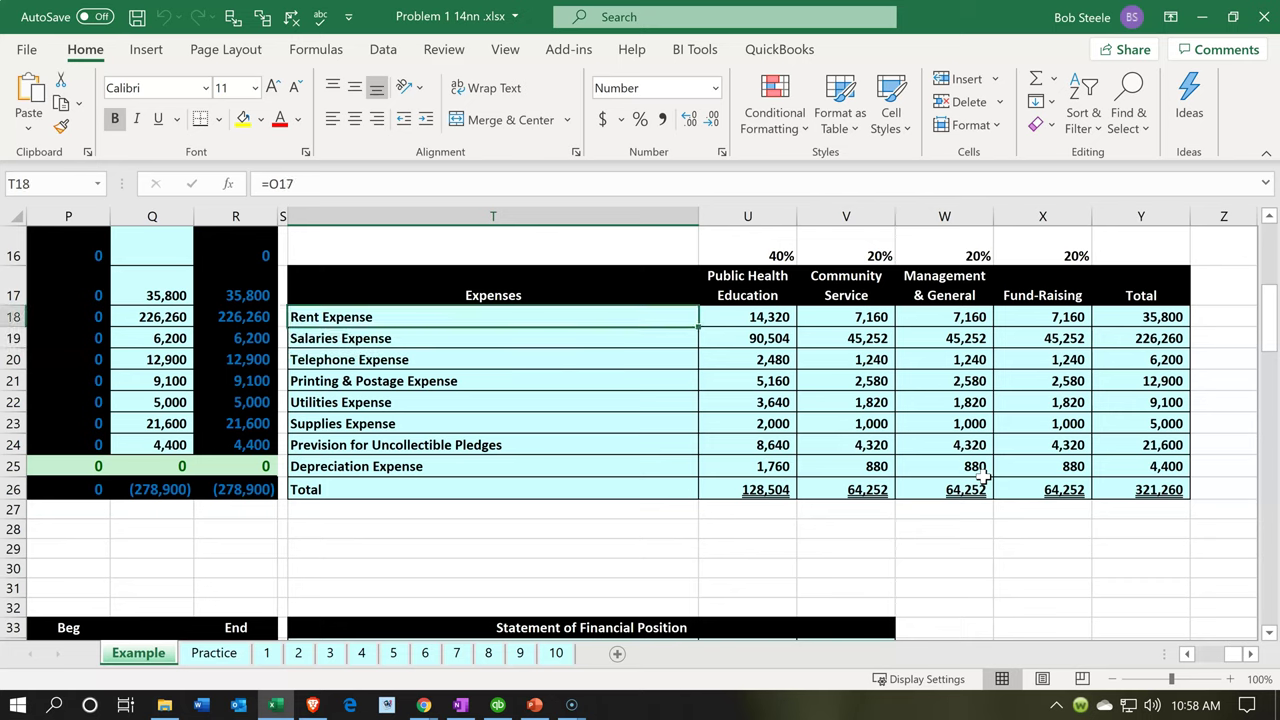
key("Right")
key("Right")
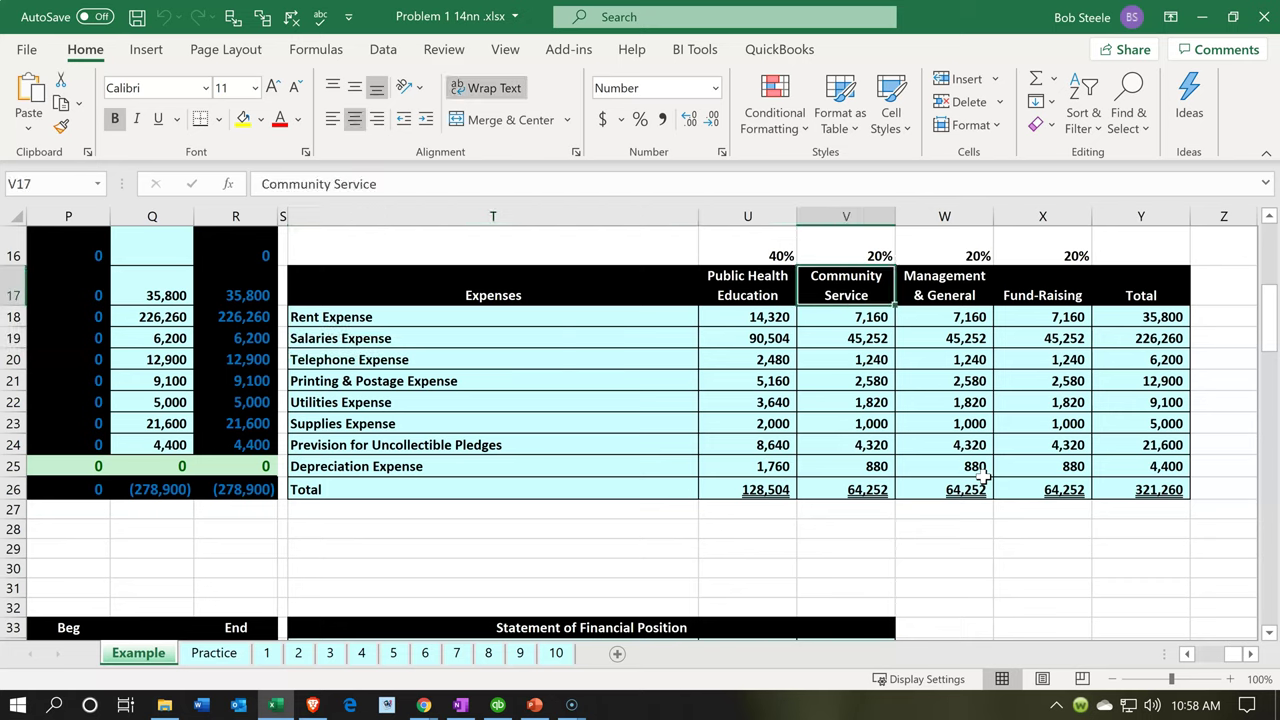
key("Right")
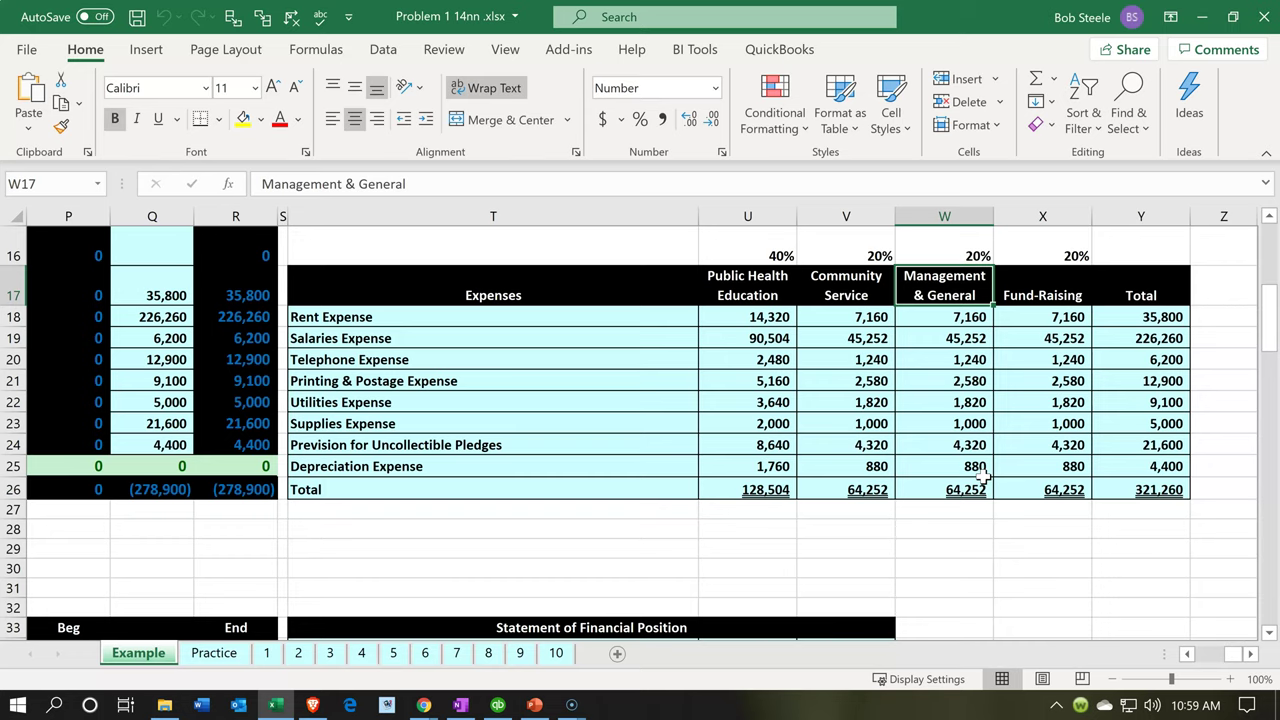
Step: Trace the Utilities Expense row from the trial balance across the functional columns to its Total cell in the allocation table
left_click(887, 398)
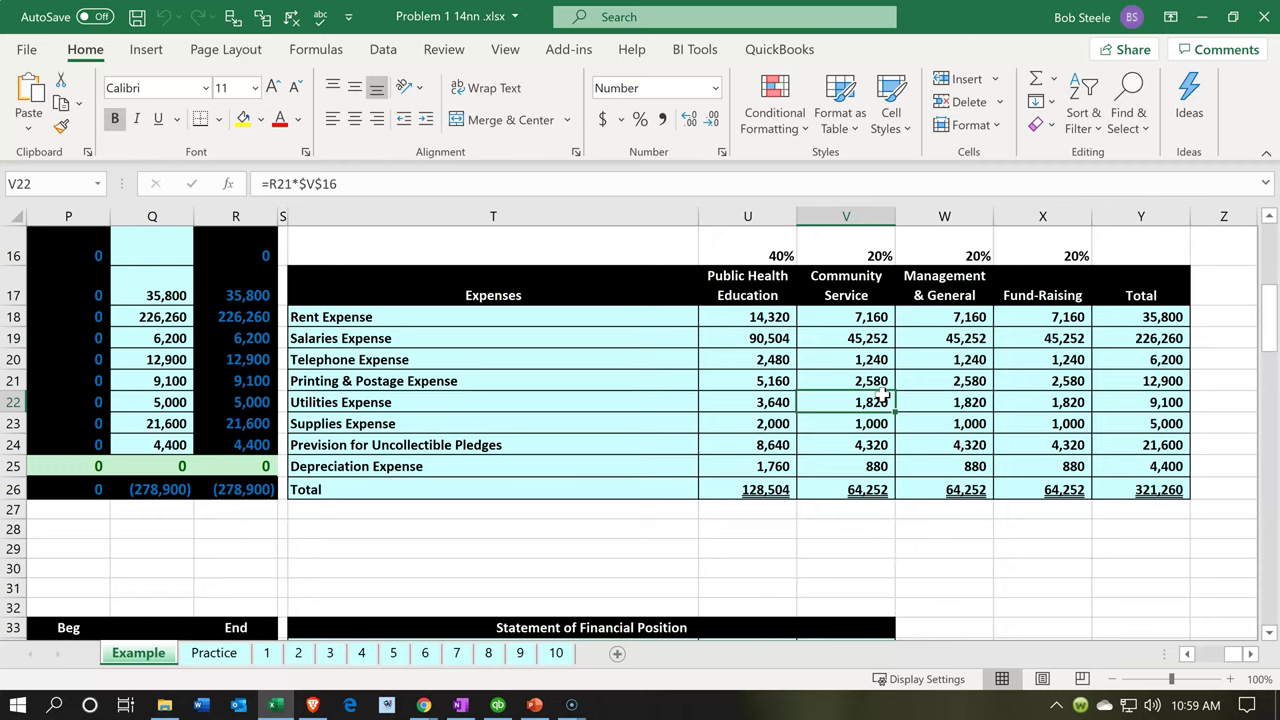
key("Left")
key("Left")
key("Left")
key("Left")
key("Left")
key("Left")
key("Left")
key("Left")
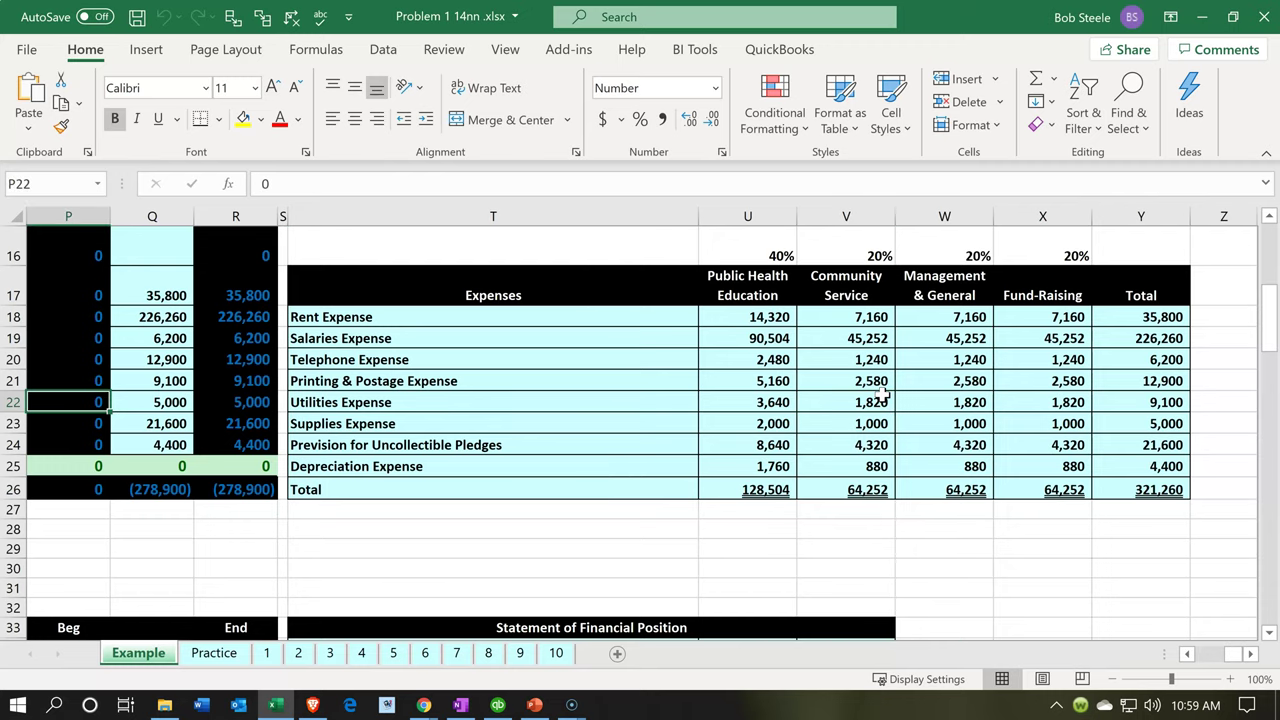
left_click(882, 395)
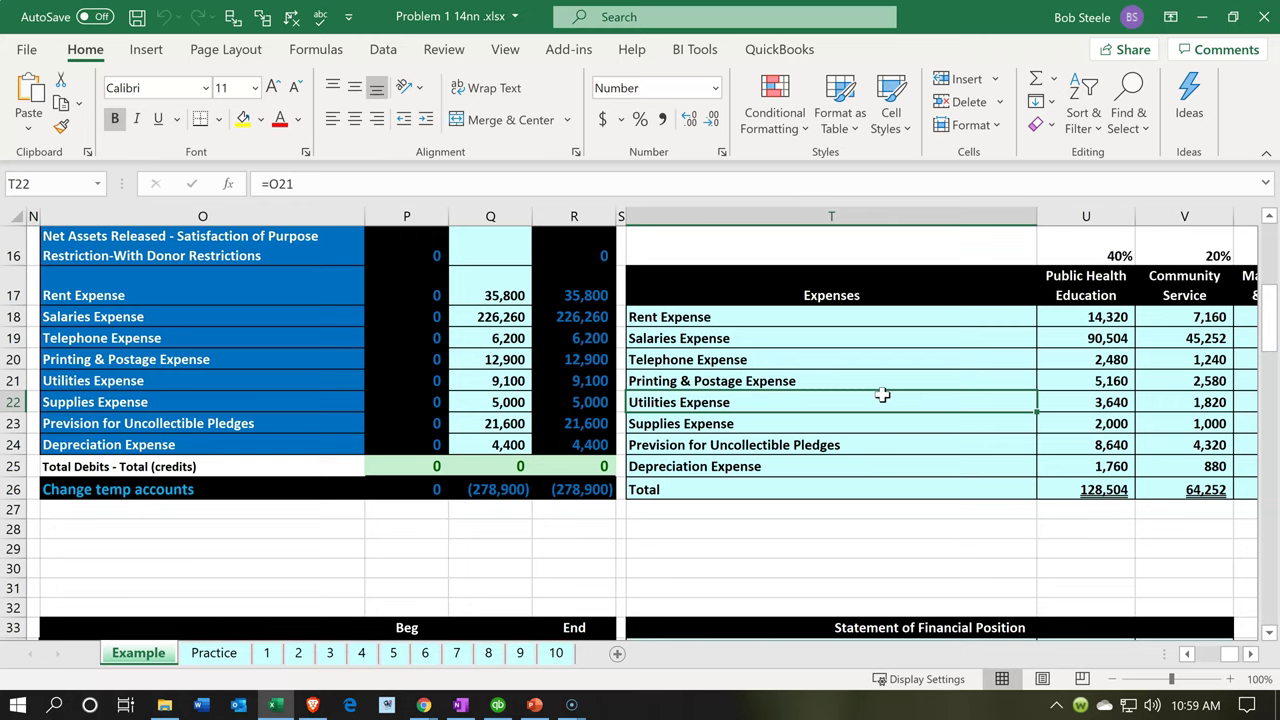
key("Right")
key("Right")
key("Right")
key("Right")
key("Right")
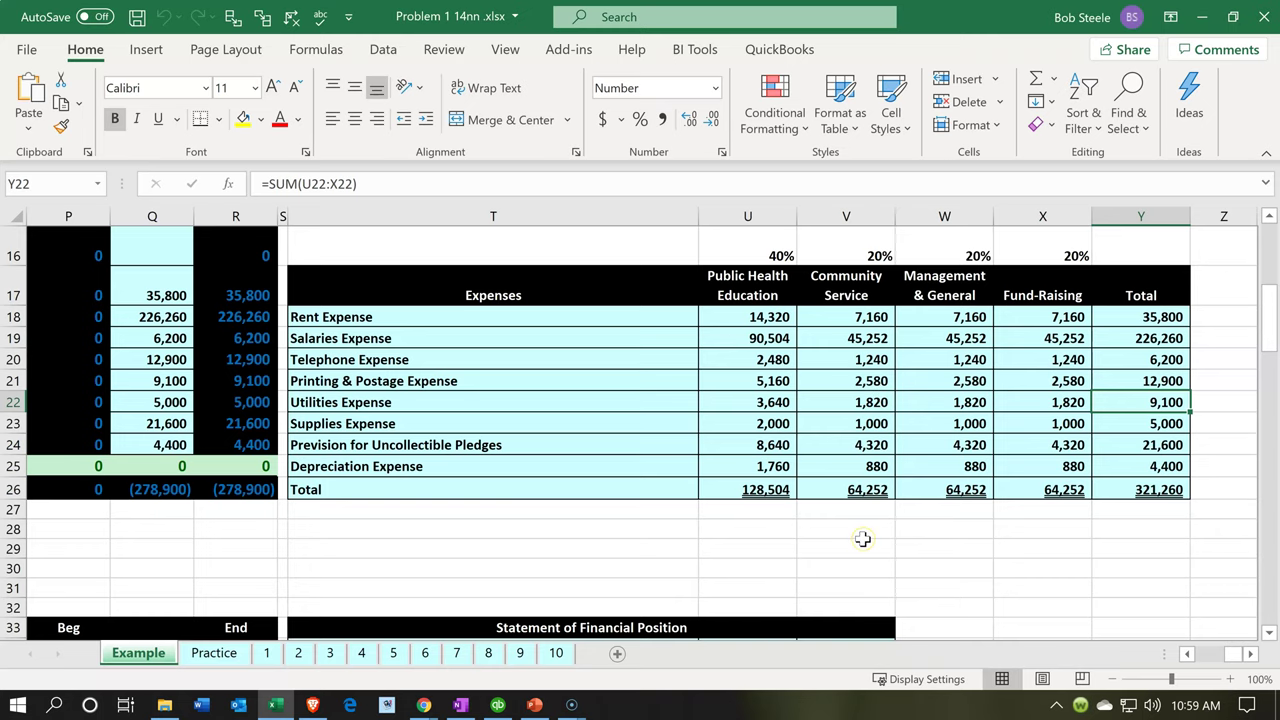
Step: Compare the Statement of Activities' two donor restriction columns with the functional expense columns of the allocation table
scroll(862, 539, "down", 8)
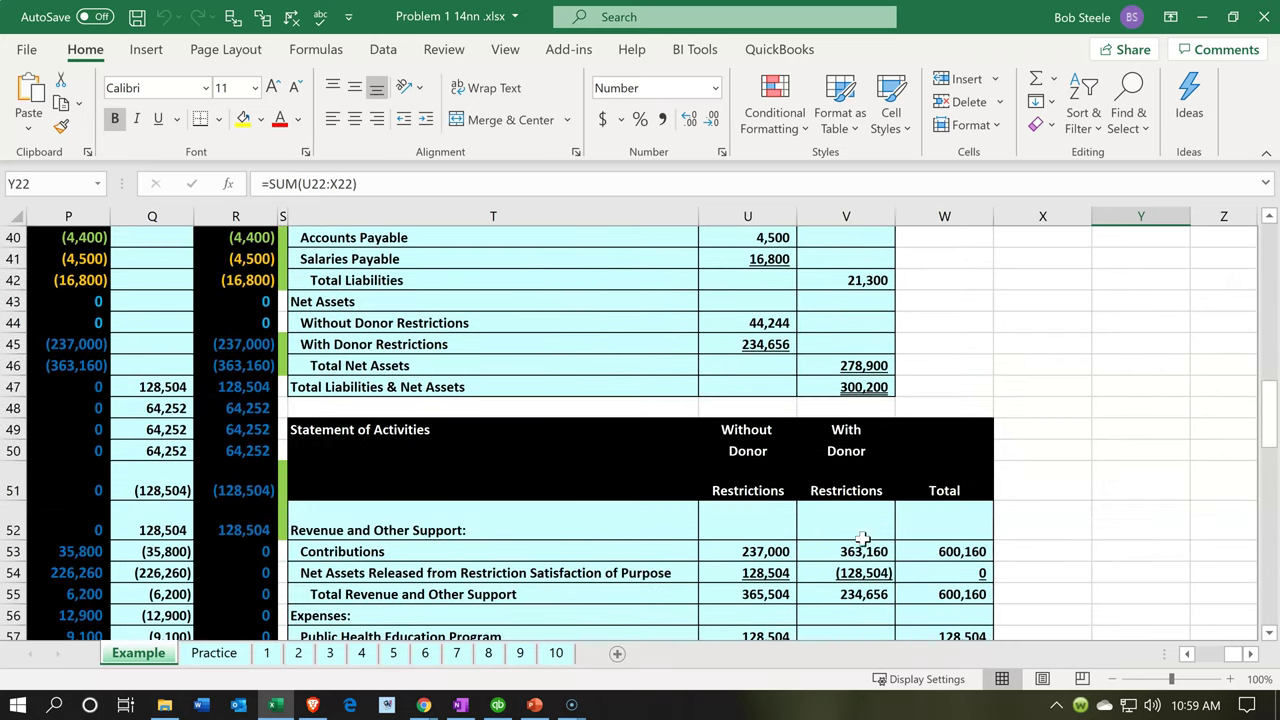
left_click(750, 484)
left_click_drag(752, 484, 829, 486)
scroll(822, 484, "up", 5)
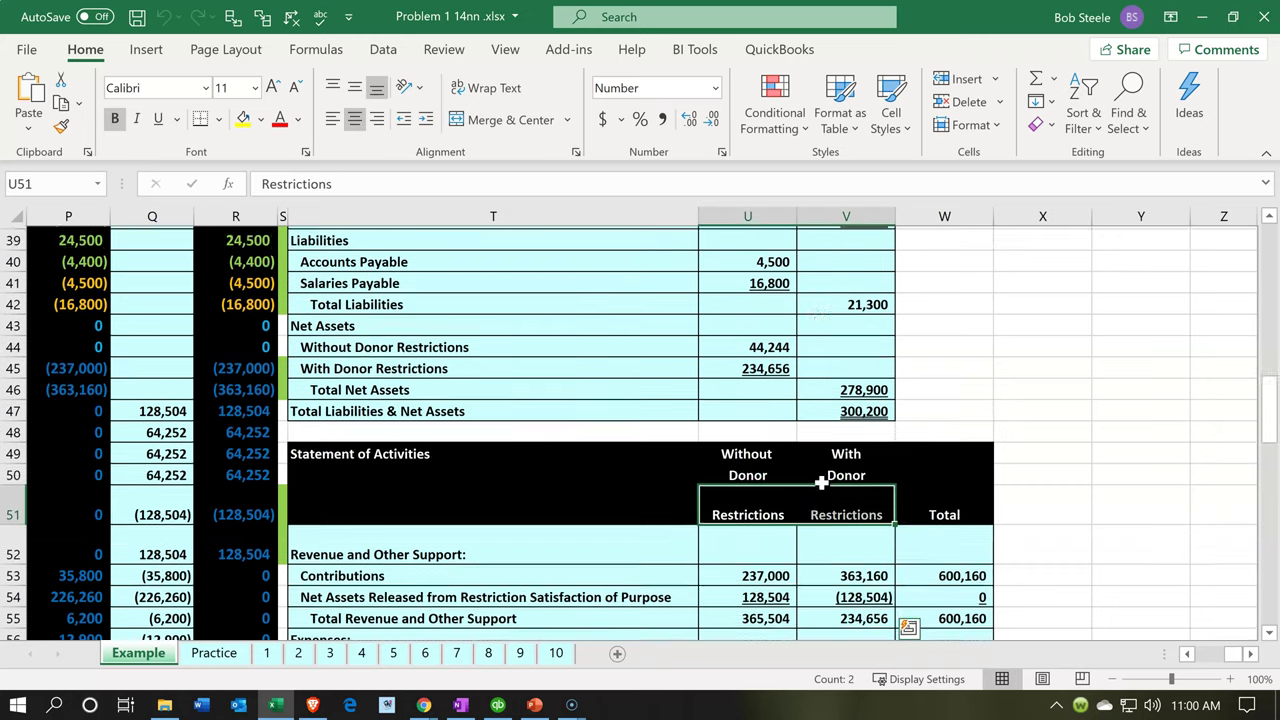
scroll(822, 484, "up", 4)
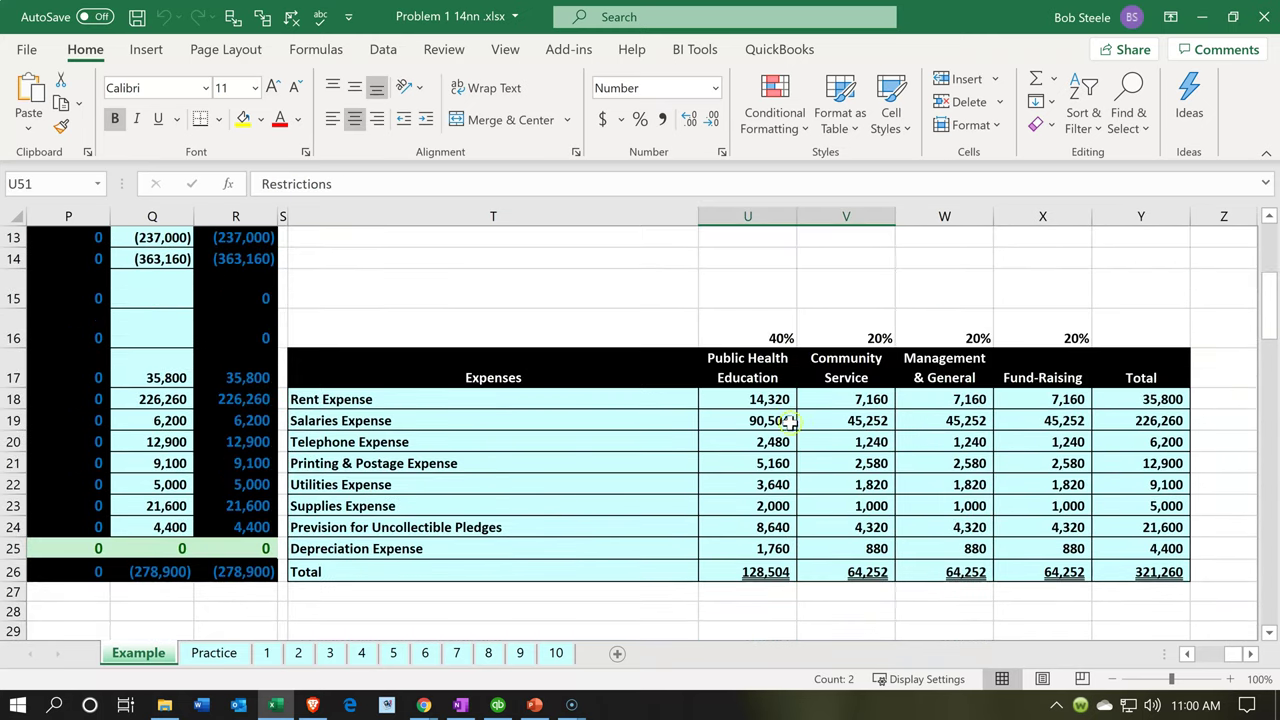
left_click(762, 372)
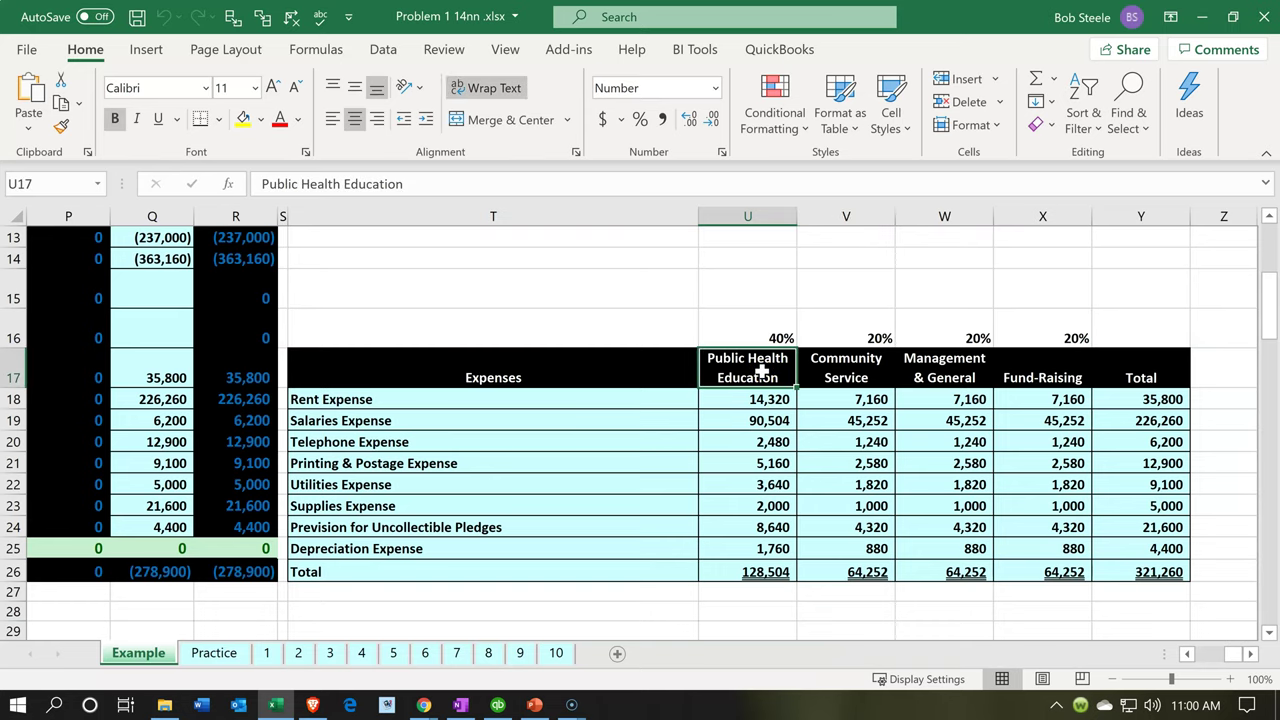
key("Right")
key("Right")
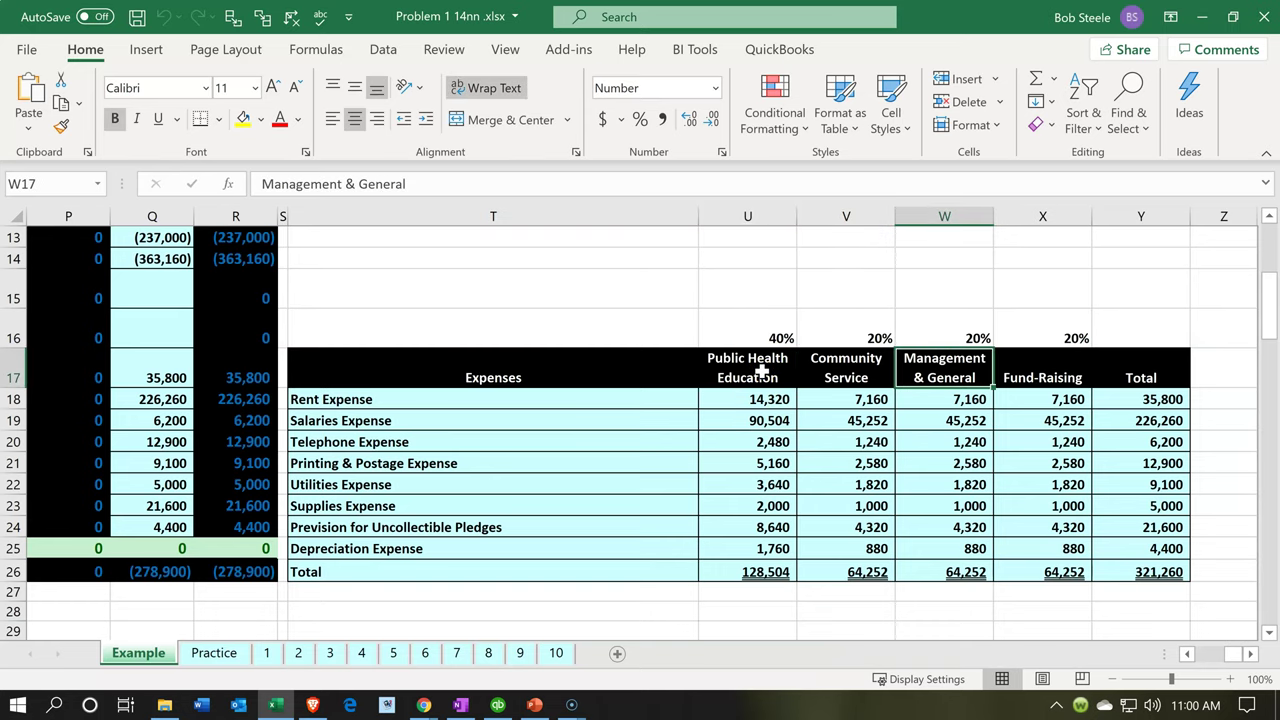
scroll(762, 372, "down", 7)
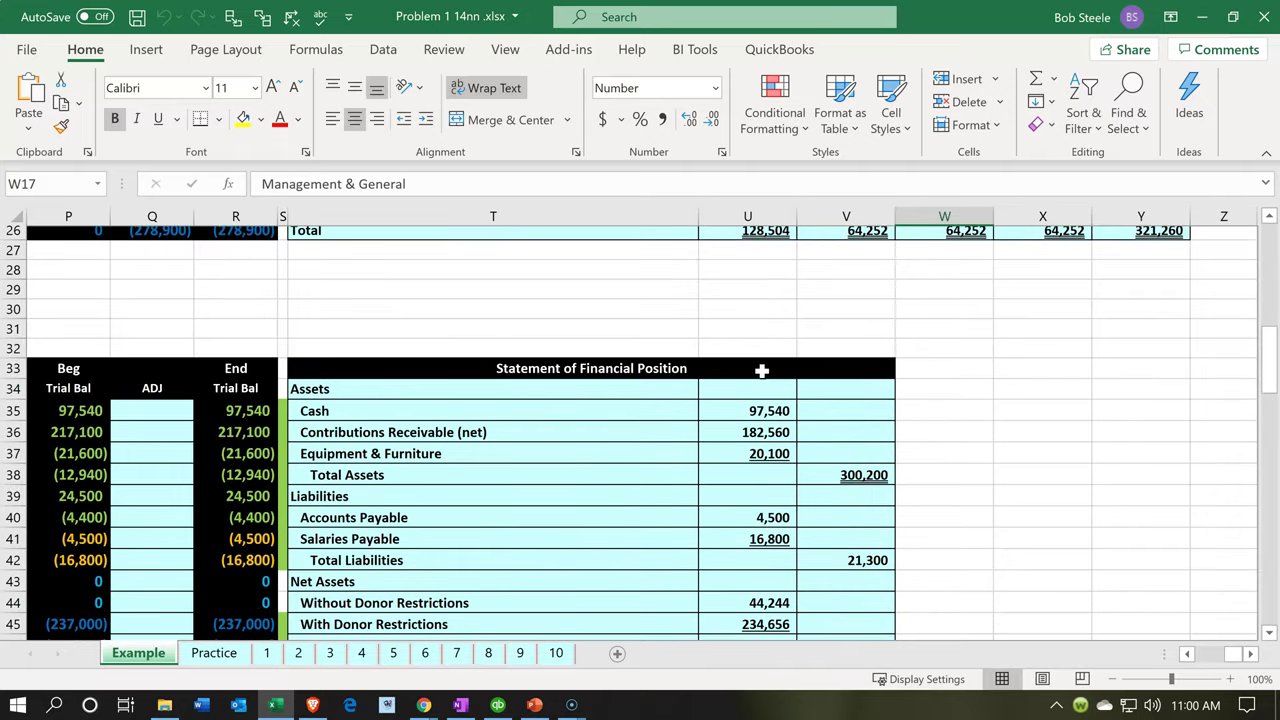
scroll(762, 372, "down", 2)
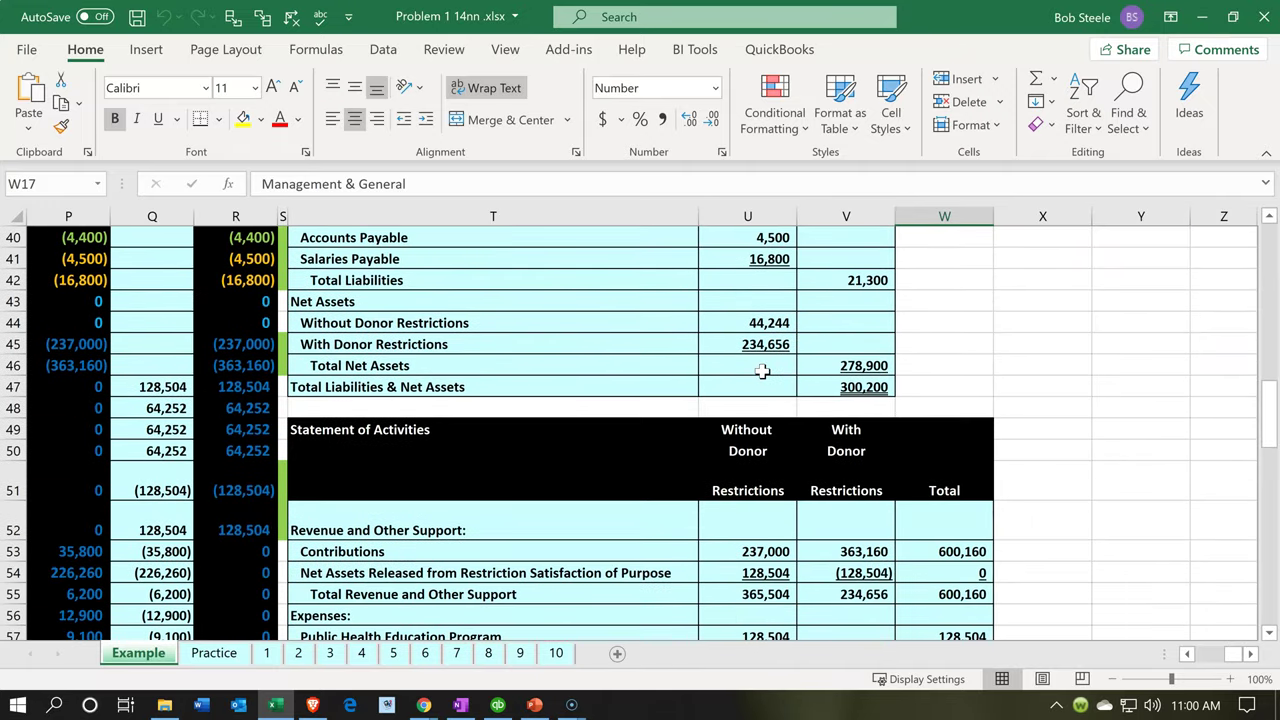
left_click(815, 470)
scroll(815, 470, "down", 1)
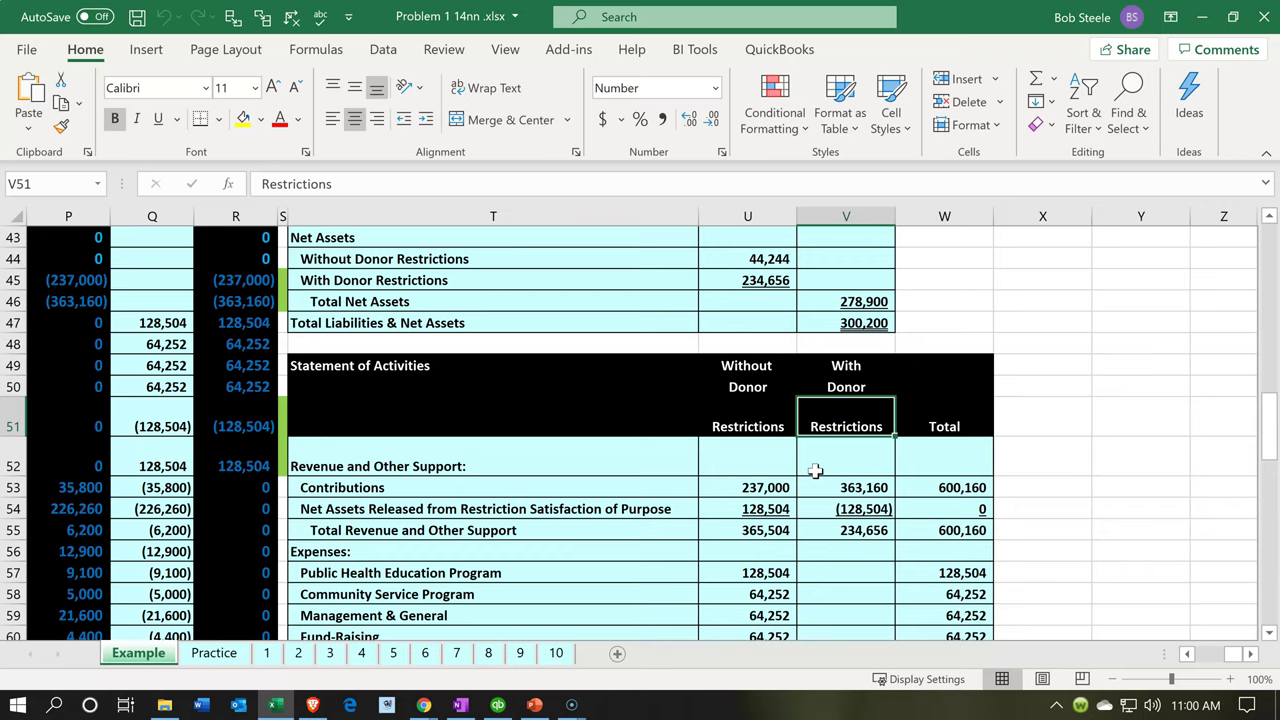
Step: Review the Statement of Financial Position's net assets, the adjacent trial balance and the journal entries, ending at the earlier entries
scroll(815, 471, "up", 3)
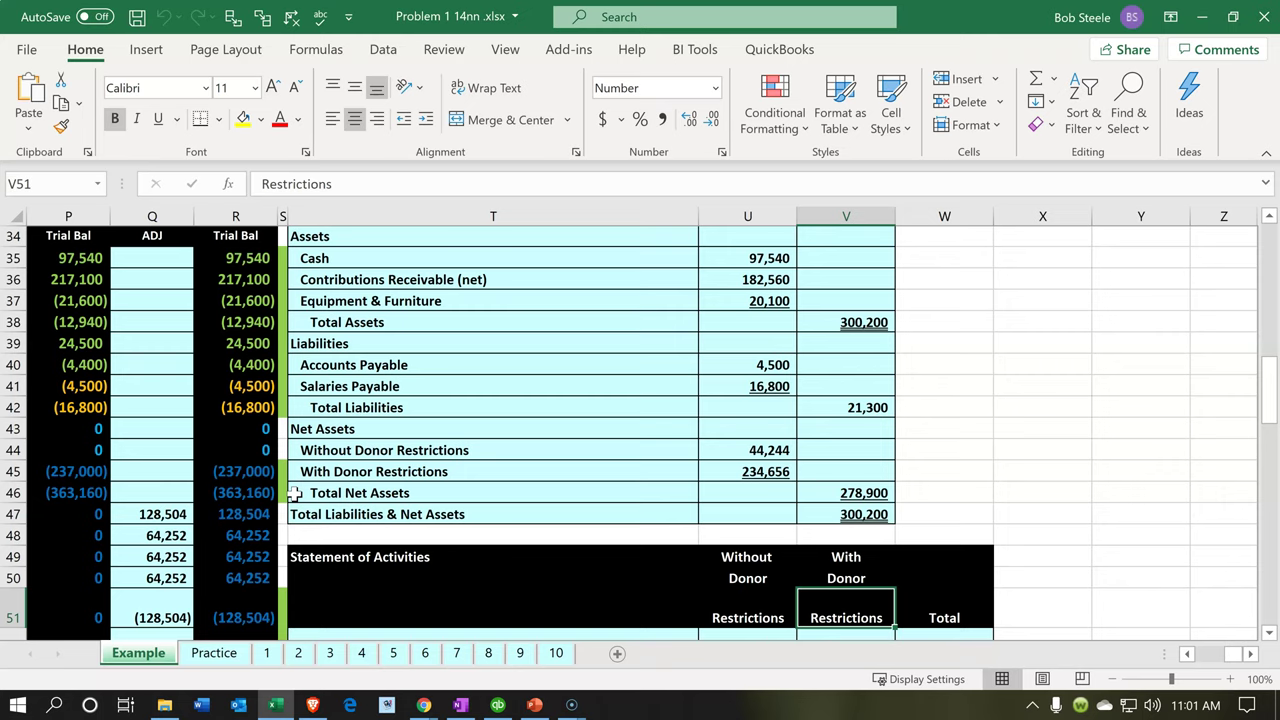
left_click(295, 493)
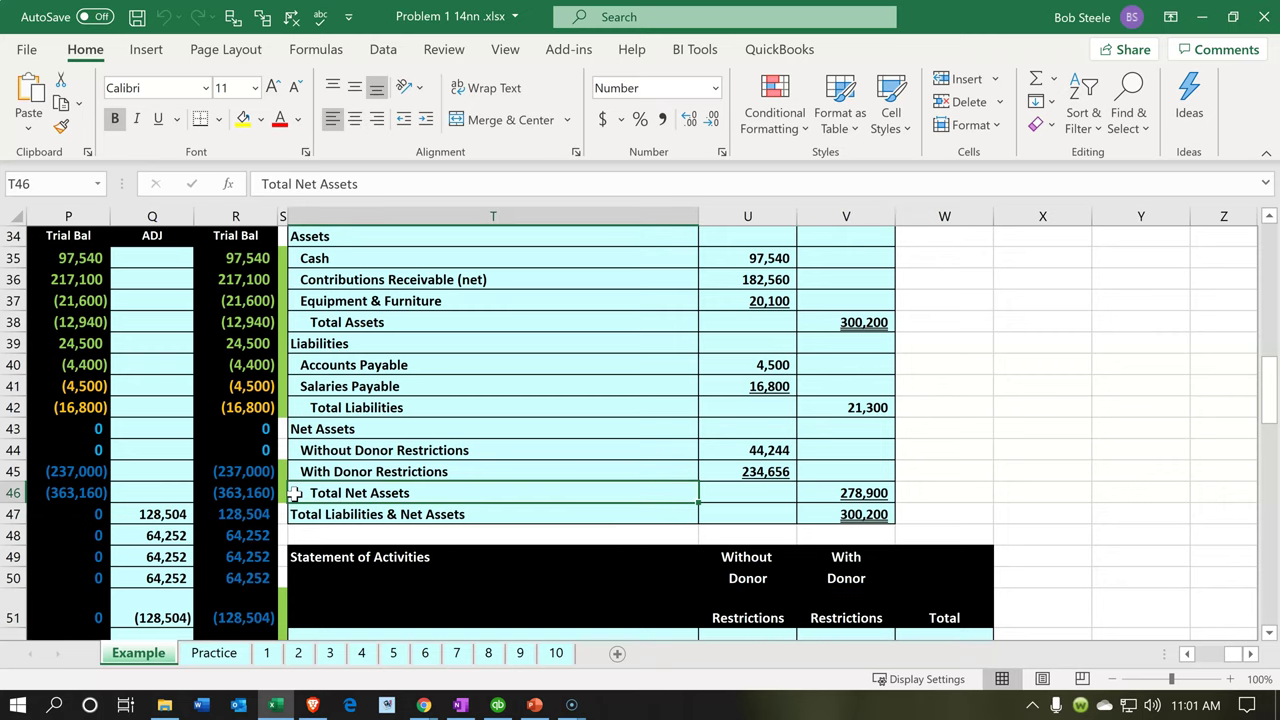
key("Left")
key("Left")
key("Left")
key("Left")
key("Left")
key("Left")
key("Left")
key("Left")
key("Left")
key("Left")
key("Left")
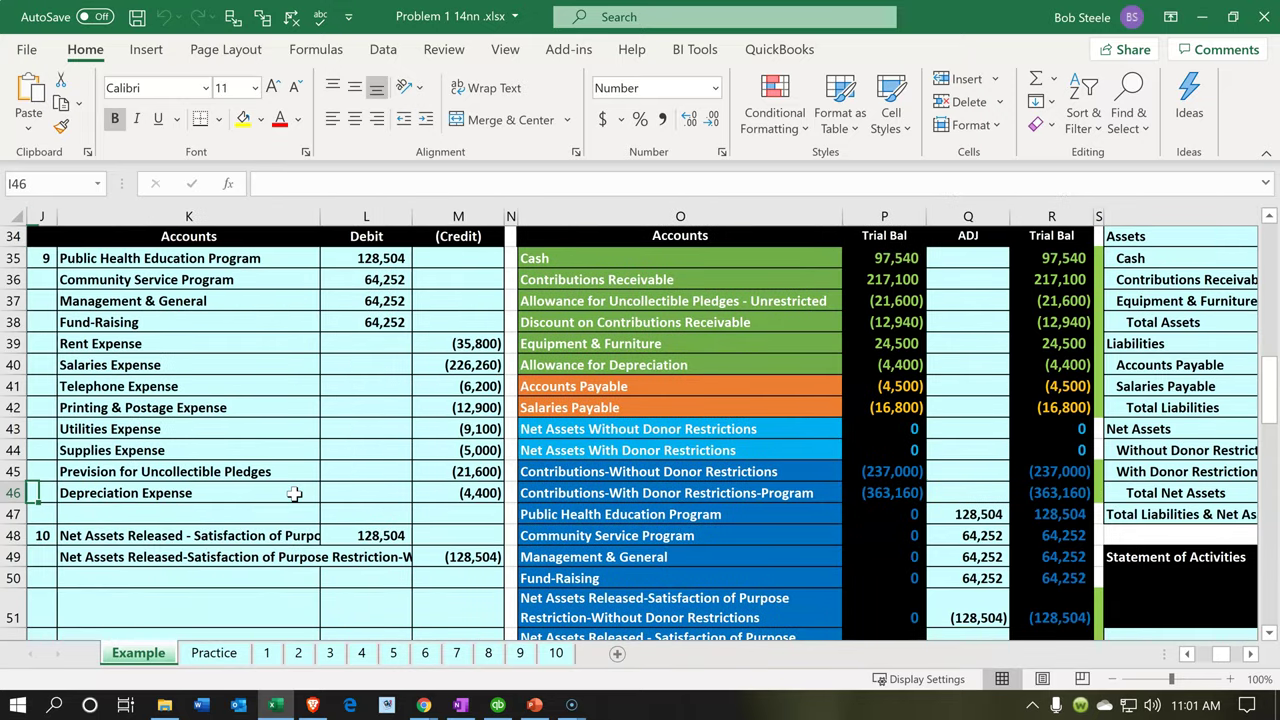
key("Left")
key("Left")
key("Left")
key("Left")
key("Left")
key("Left")
scroll(295, 493, "up", 10)
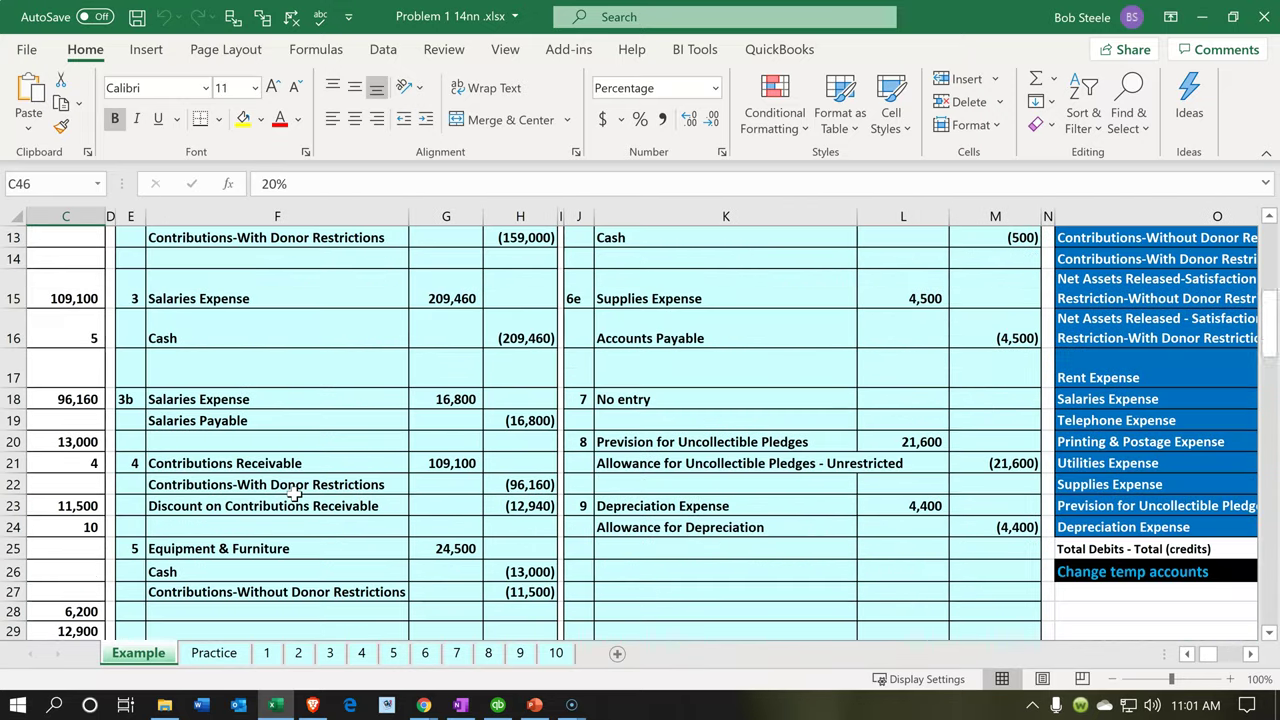
Step: Switch to QuickBooks Online and open the list of new transaction types for the Not For Profit Company
left_click(234, 326)
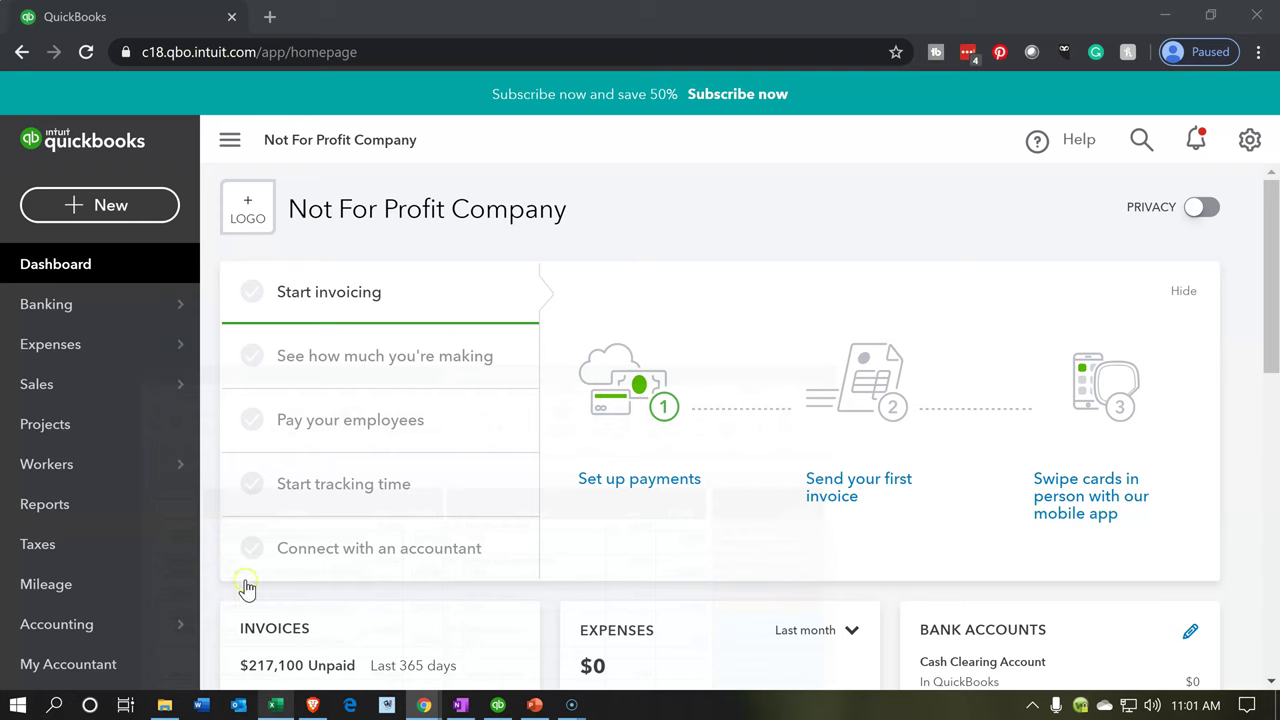
left_click(134, 218)
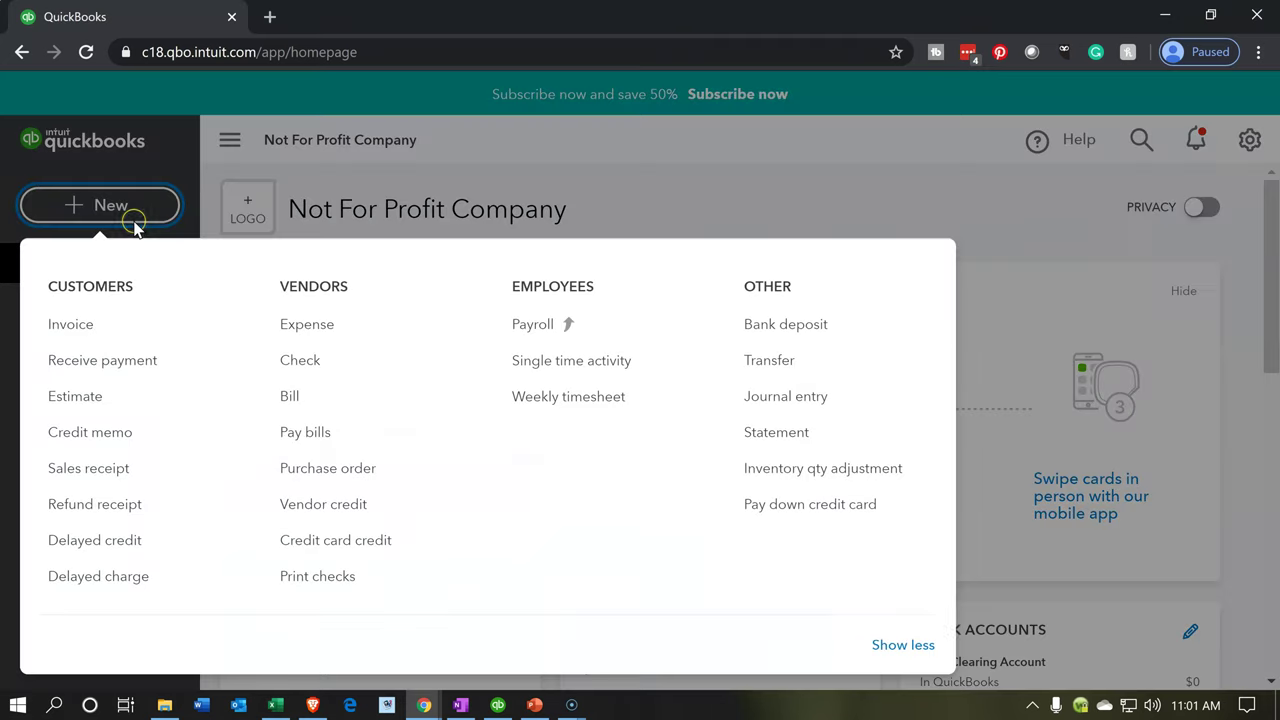